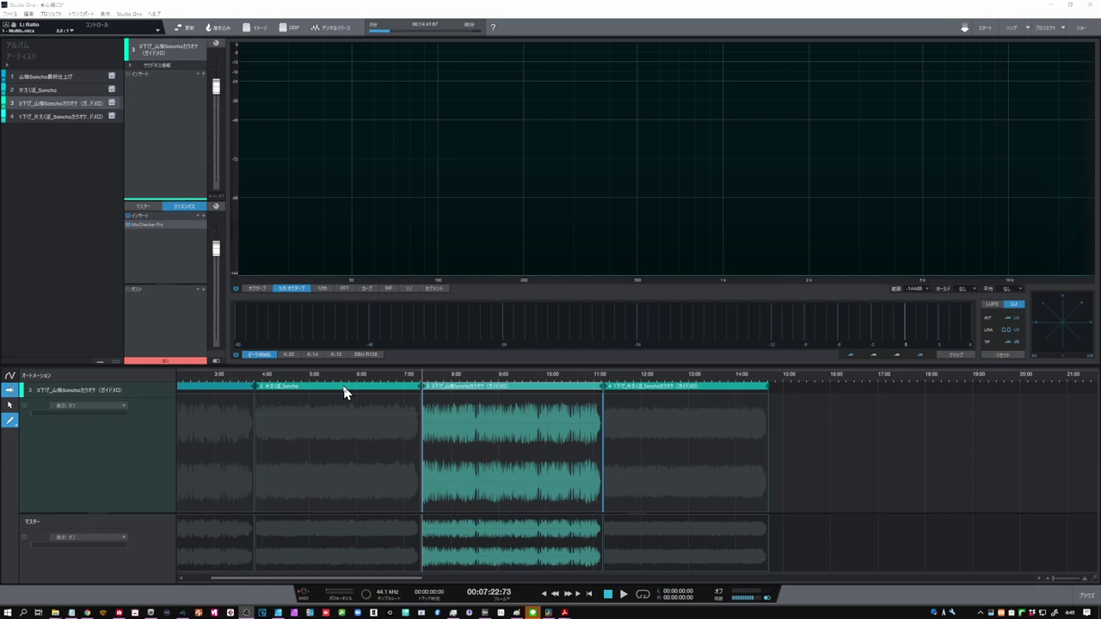
# - Switch the automation display between tracks 2 and 3, finishing on track 2, 片えくぼ_Soncho
pyautogui.click(344, 389)
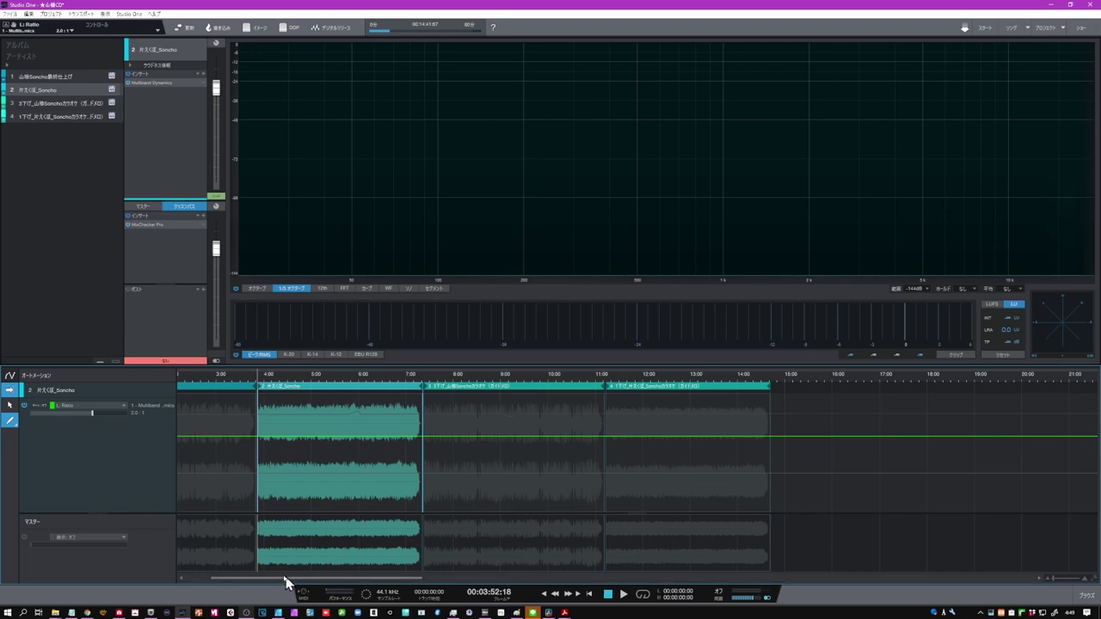
pyautogui.moveTo(287, 575); pyautogui.dragTo(260, 576)
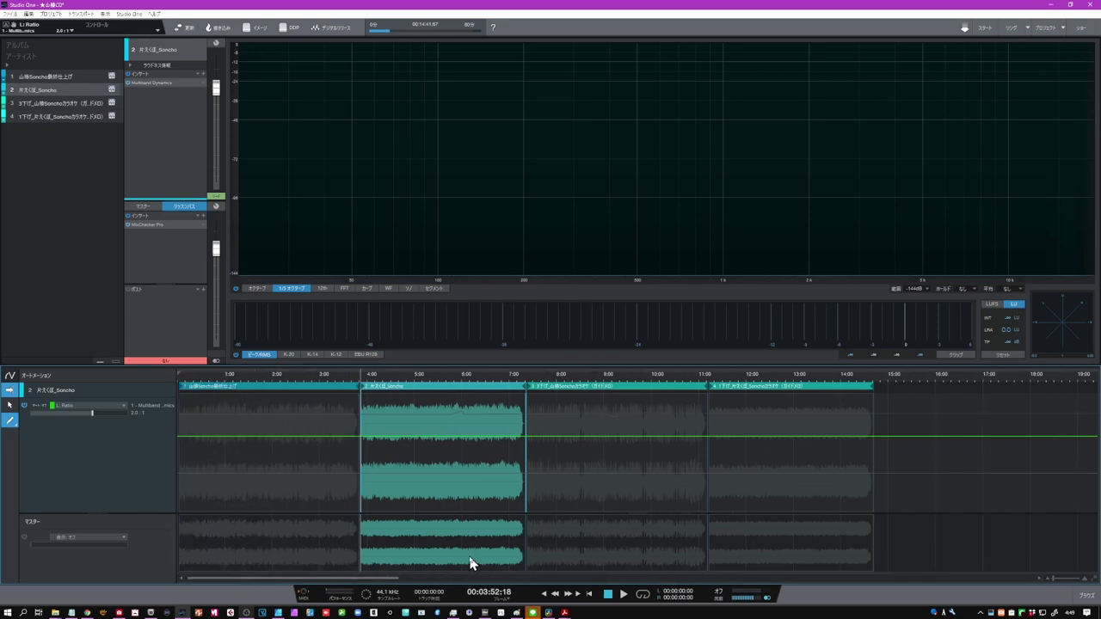
pyautogui.press('Up')
pyautogui.click(453, 392)
pyautogui.click(585, 391)
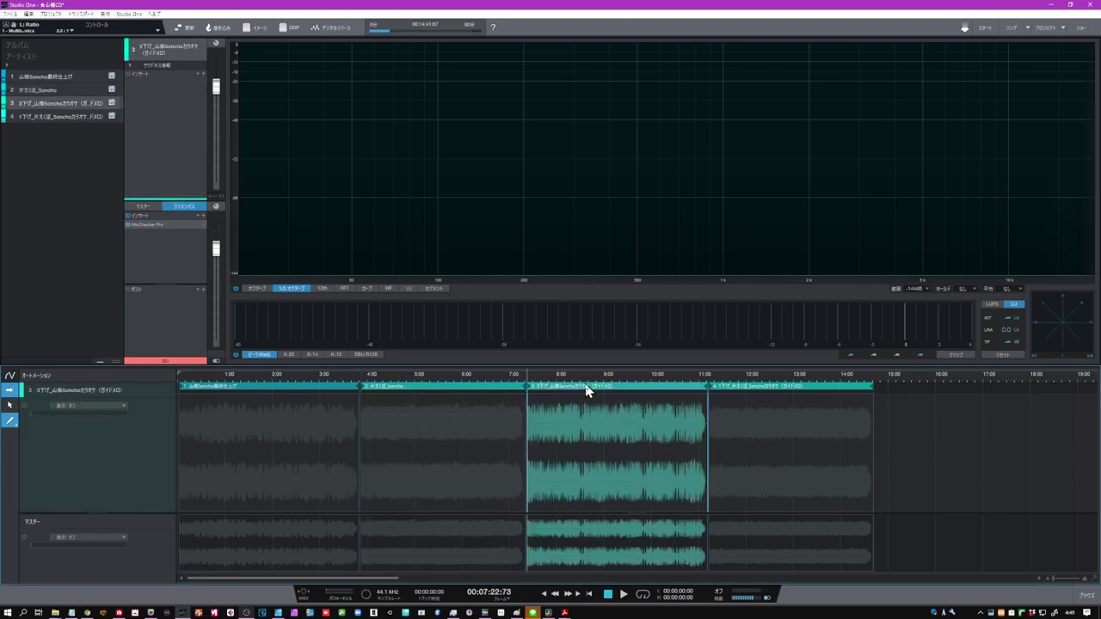
pyautogui.click(466, 394)
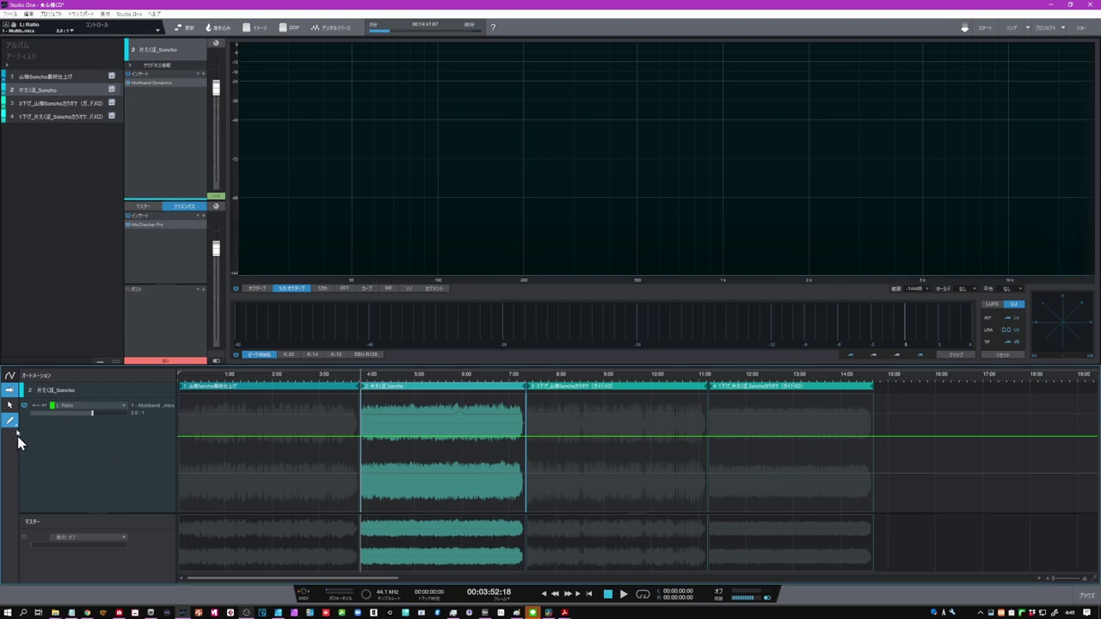
# - Toggle the automation view off and back on, and display the volume (ボリューム) envelope of track 2
pyautogui.click(9, 376)
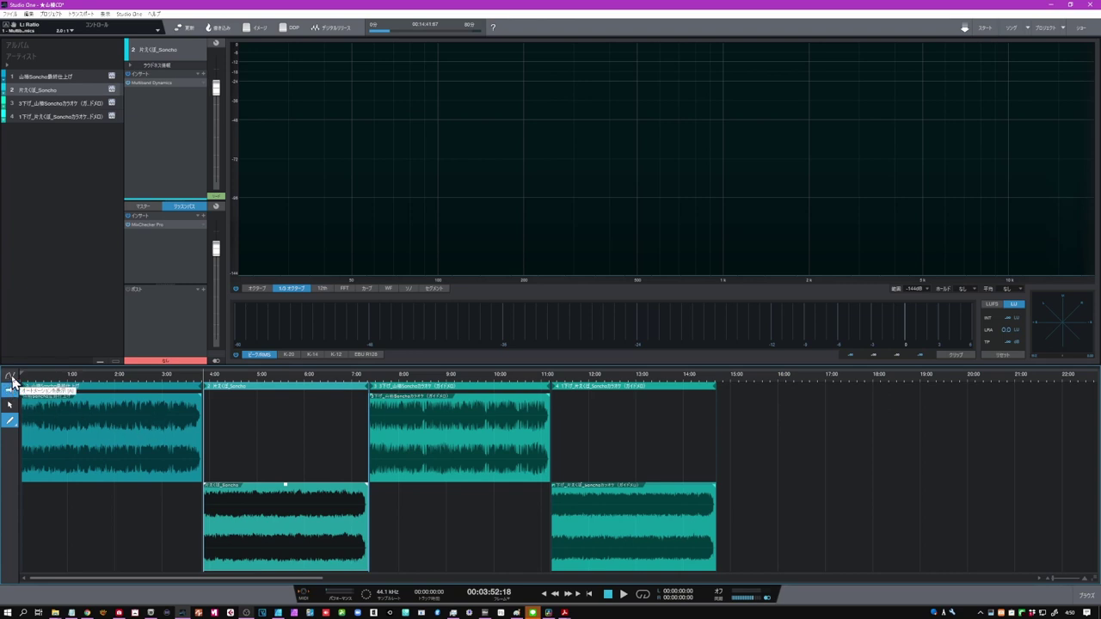
pyautogui.click(10, 376)
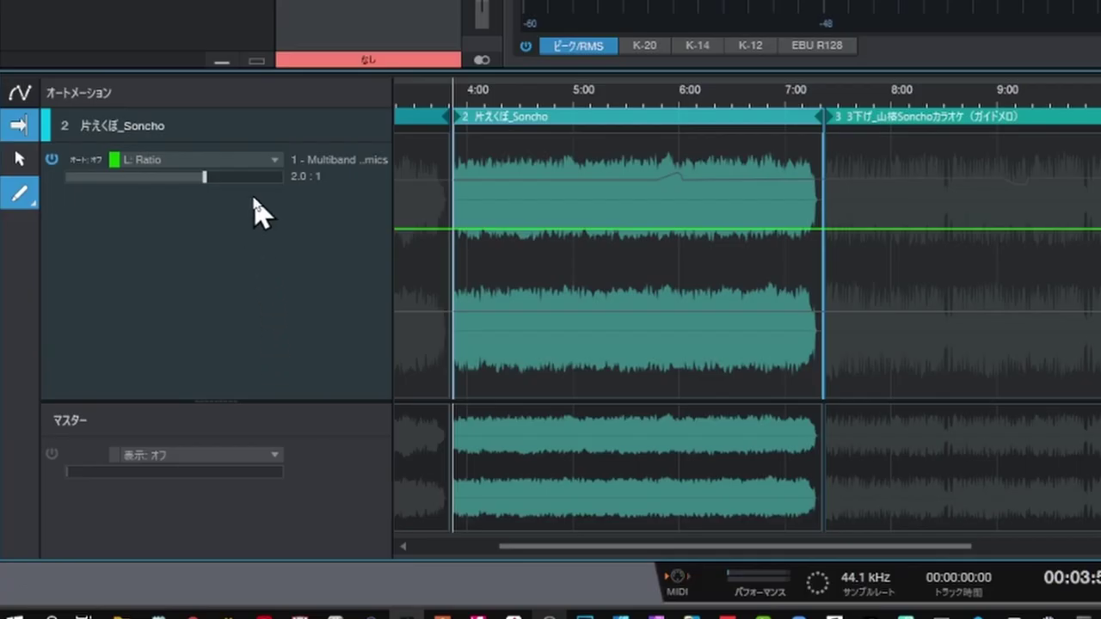
pyautogui.click(276, 160)
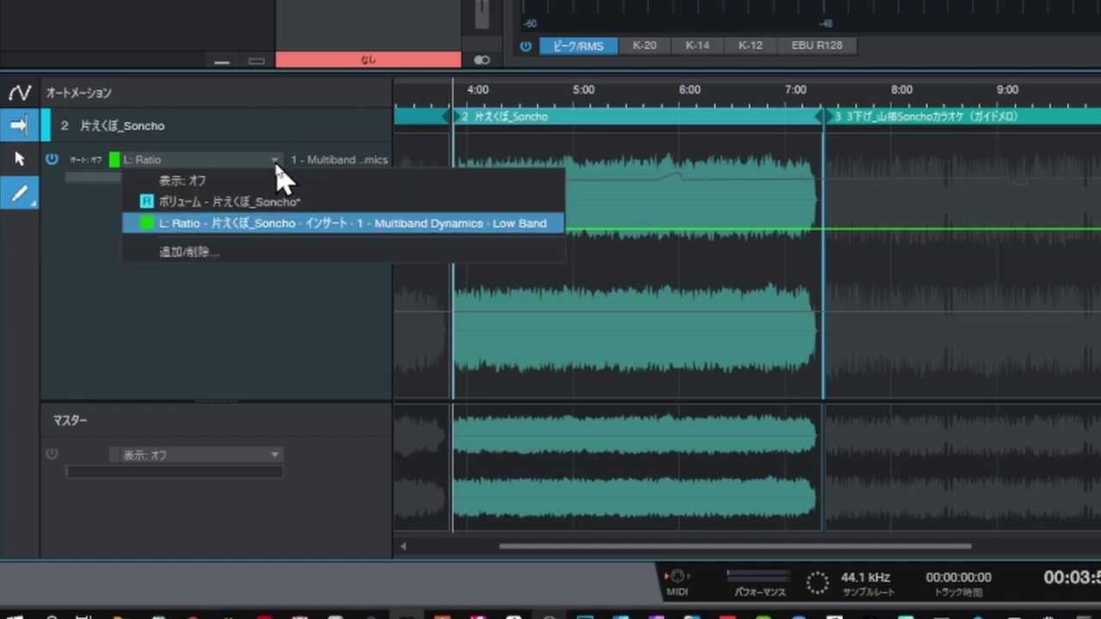
pyautogui.click(261, 201)
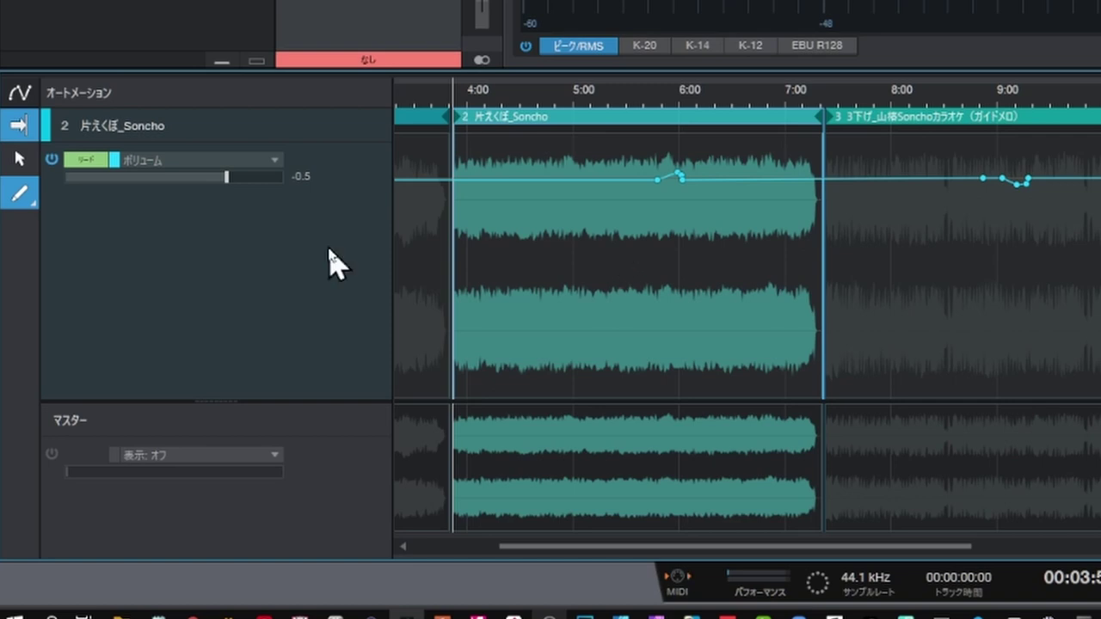
# - Try drawing a freehand volume automation curve across track 2 up to about 6:00, and undo it
pyautogui.click(555, 178)
pyautogui.moveTo(563, 169)
pyautogui.mouseDown()
pyautogui.moveTo(583, 156)
pyautogui.moveTo(598, 172)
pyautogui.moveTo(629, 155)
pyautogui.moveTo(649, 164)
pyautogui.moveTo(651, 193)
pyautogui.mouseUp()
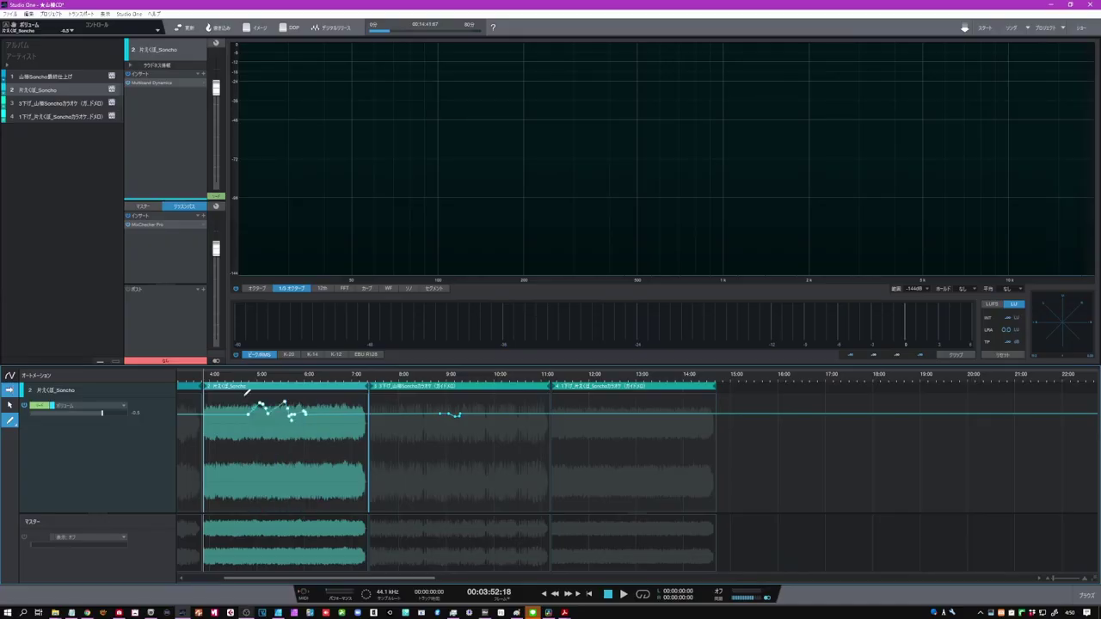
pyautogui.hotkey('ctrl', 'z')
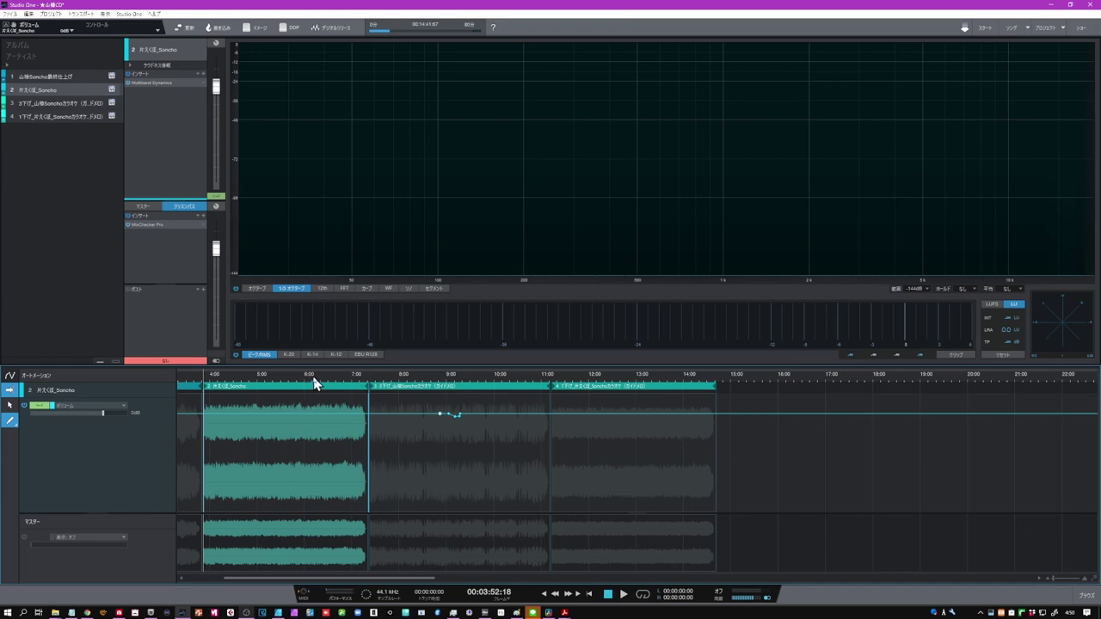
# - Open track 2's Multiband Dynamics insert clear of the timeline and display its Low Band L: Ratio automation envelope
pyautogui.scroll(5, 311, 396)
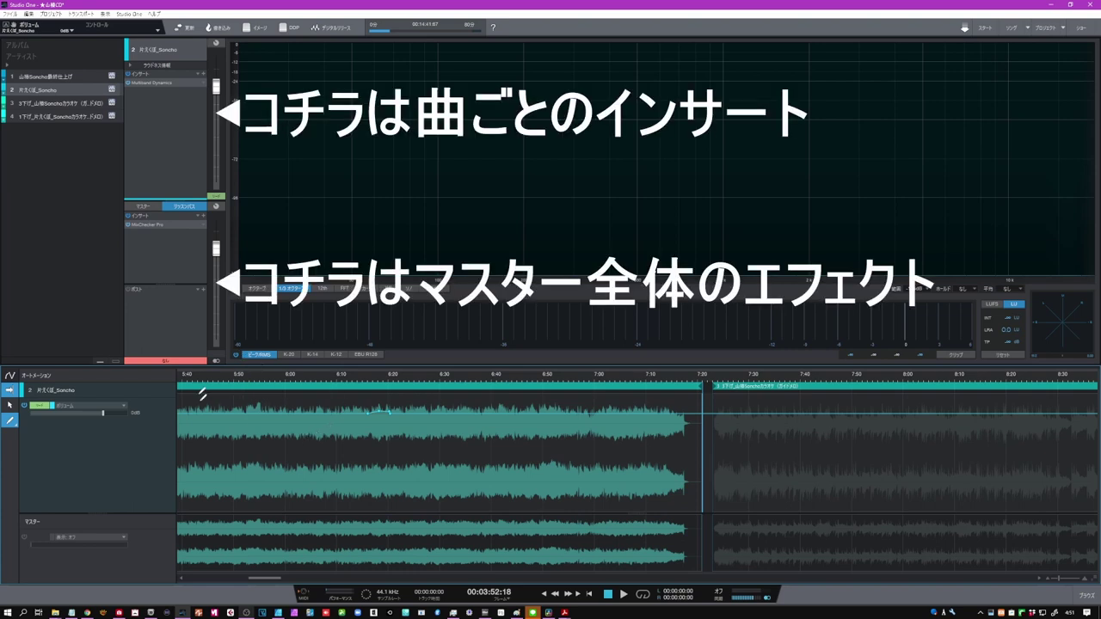
pyautogui.click(163, 84)
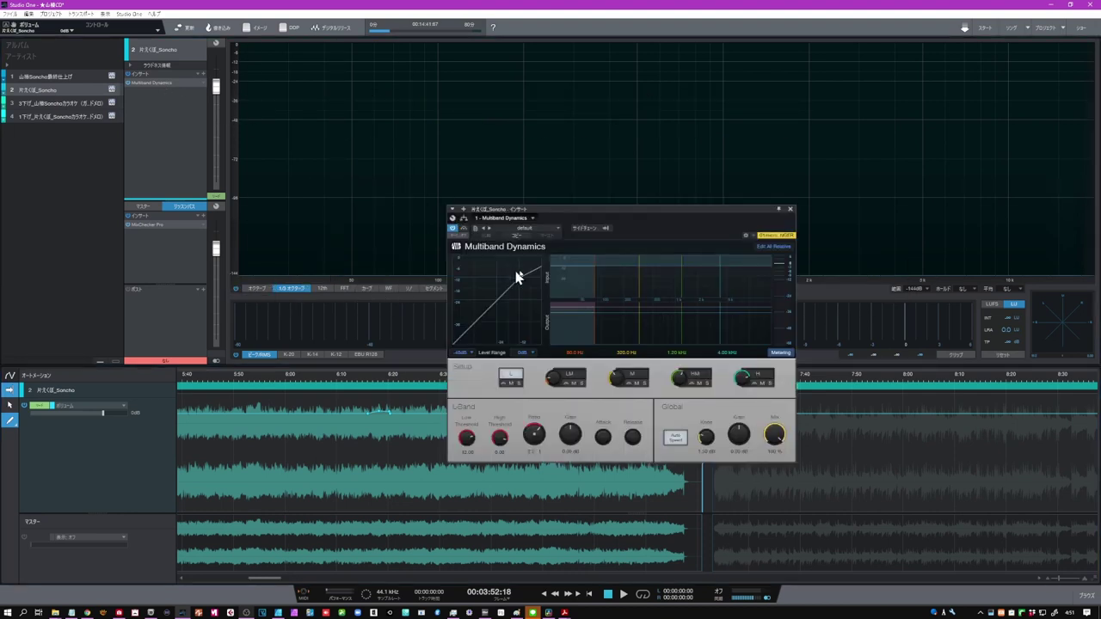
pyautogui.moveTo(562, 214); pyautogui.dragTo(495, 79)
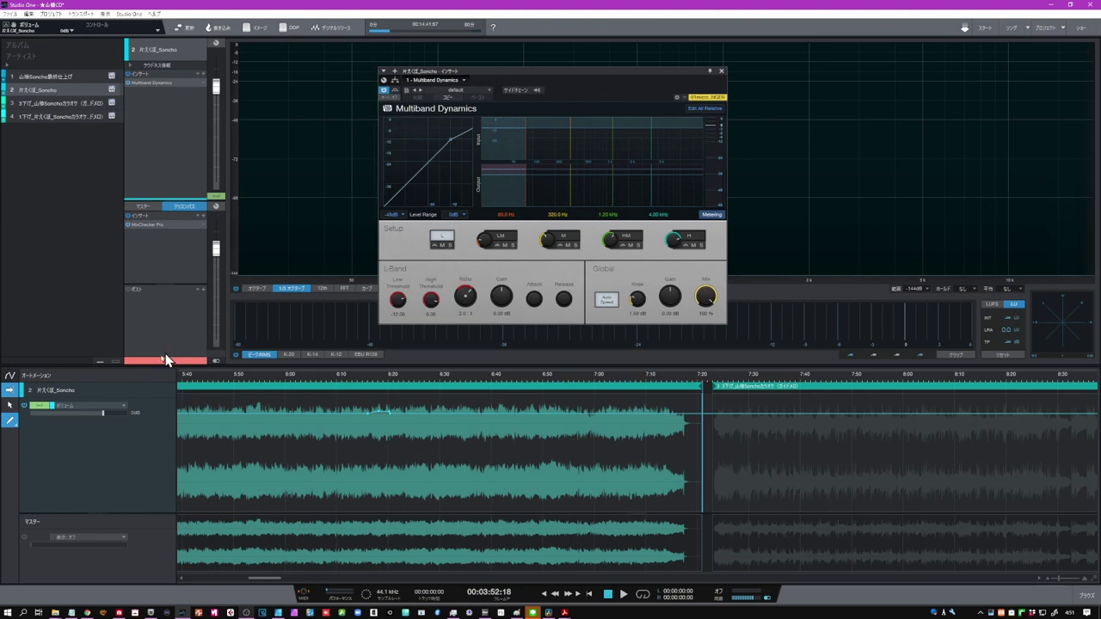
pyautogui.click(122, 406)
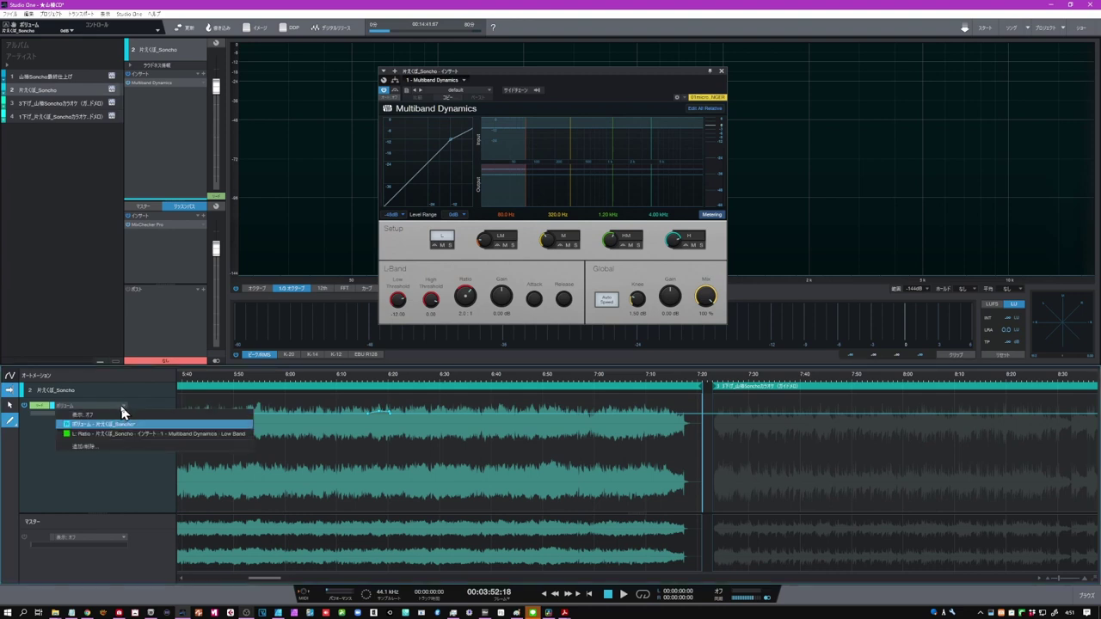
pyautogui.click(117, 442)
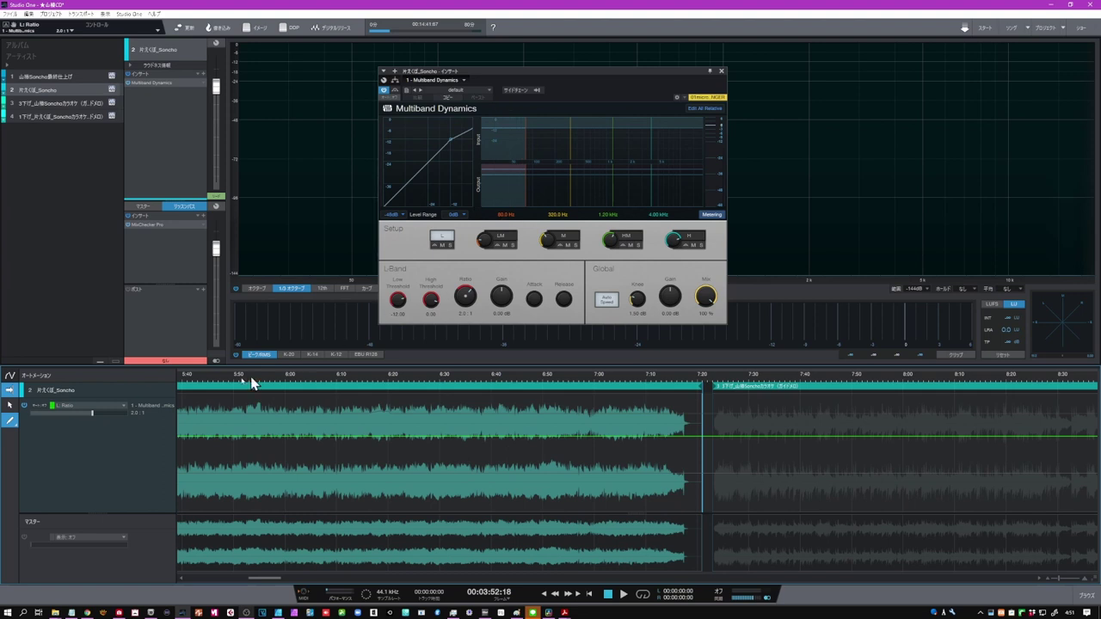
# - Check the L: Ratio entry in track 2's automation parameter list and set that envelope to Read (リード) mode
pyautogui.click(123, 406)
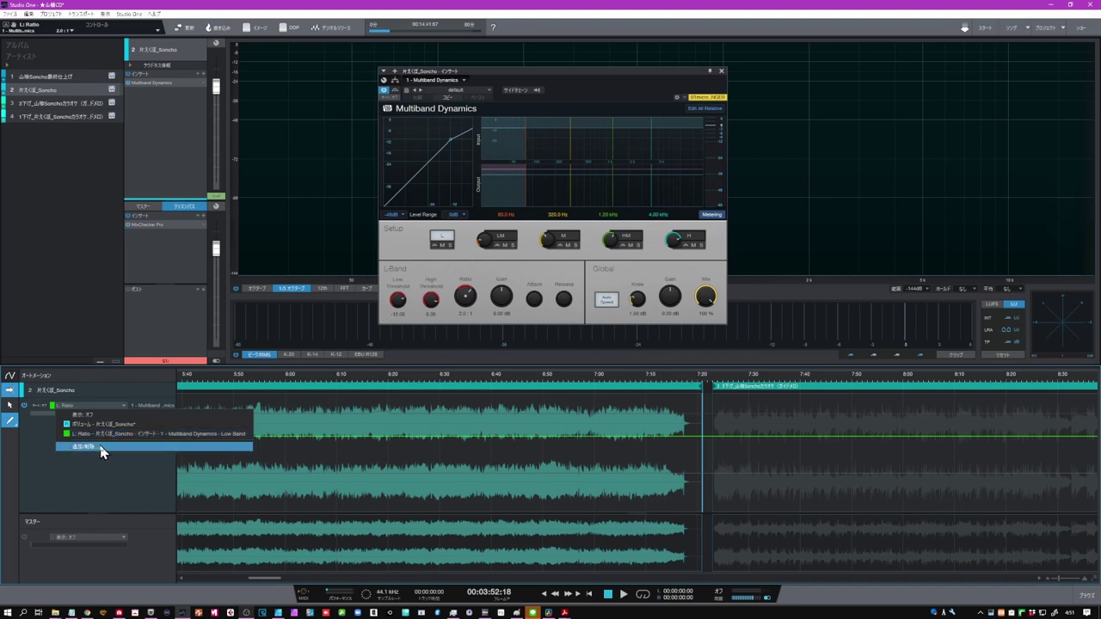
pyautogui.click(101, 447)
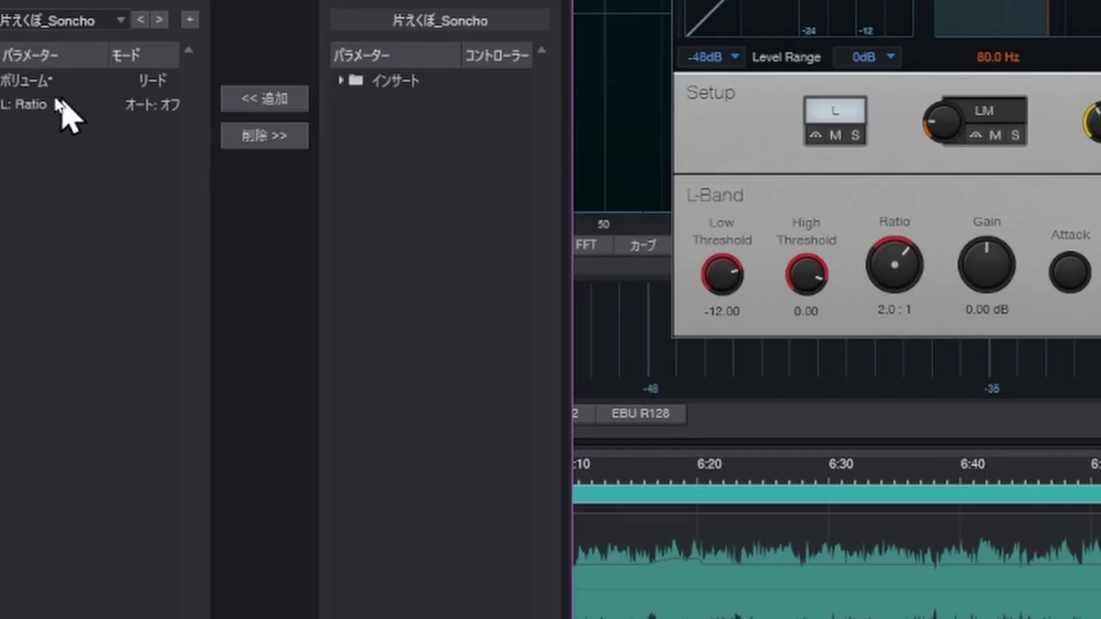
pyautogui.click(39, 105)
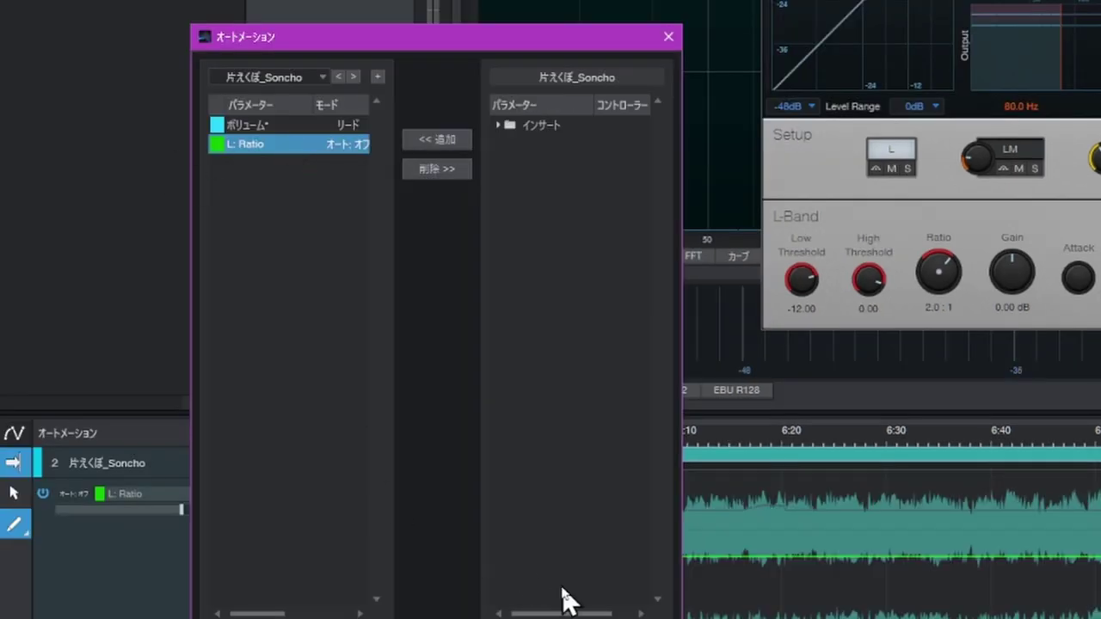
pyautogui.press('Escape')
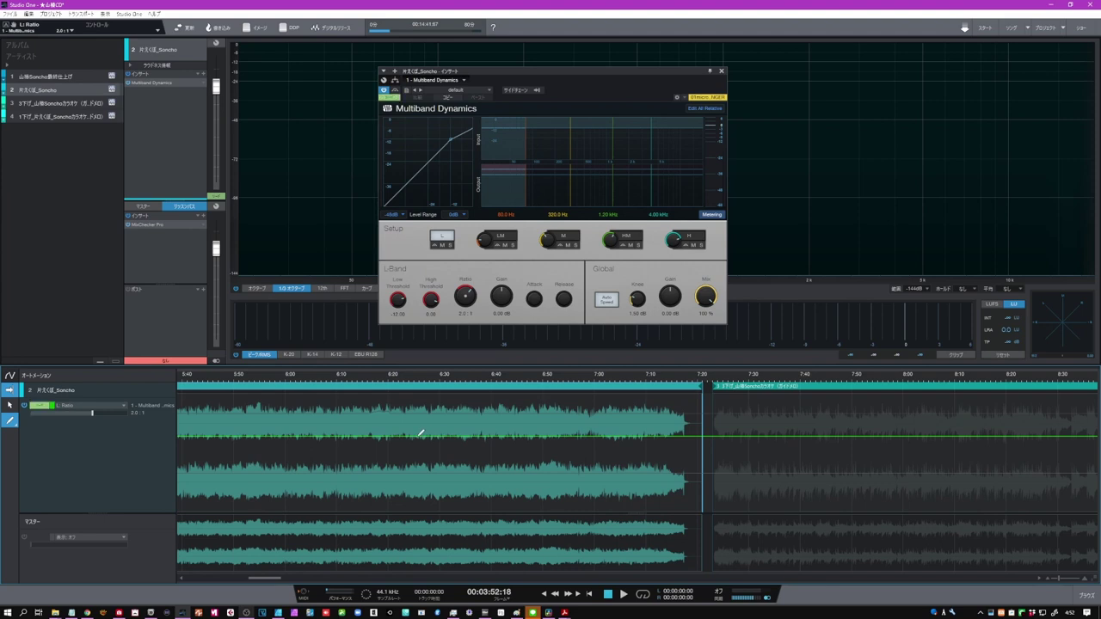
# - Draw a low hump in the L: Ratio envelope from about 6:25 to 6:32 and move the playback position across it
pyautogui.moveTo(427, 428); pyautogui.dragTo(454, 434)
pyautogui.click(427, 378)
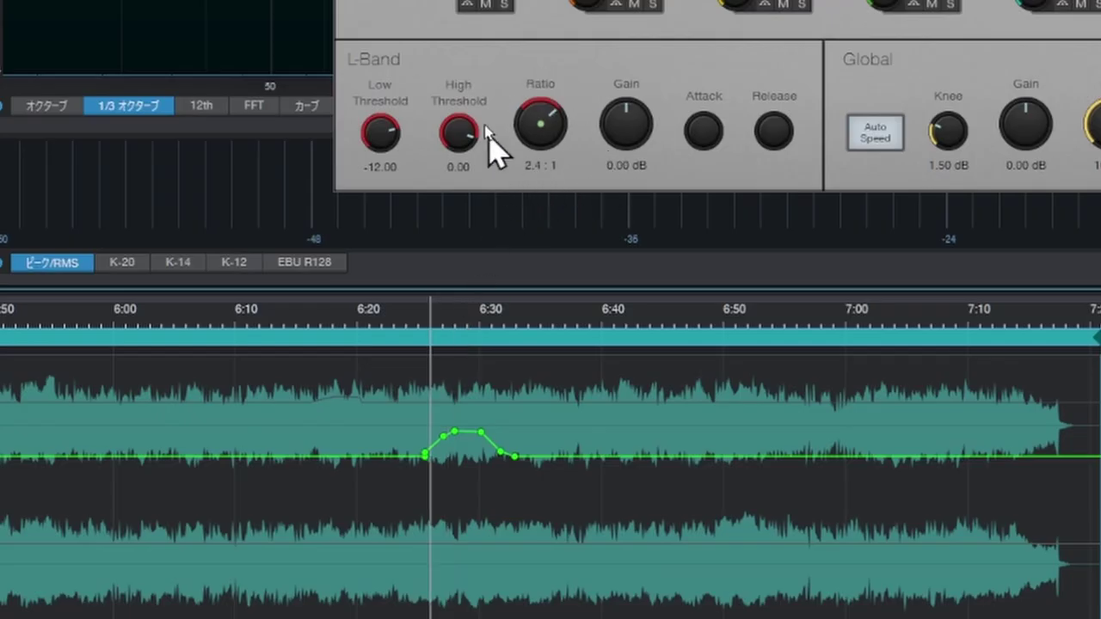
pyautogui.click(327, 316)
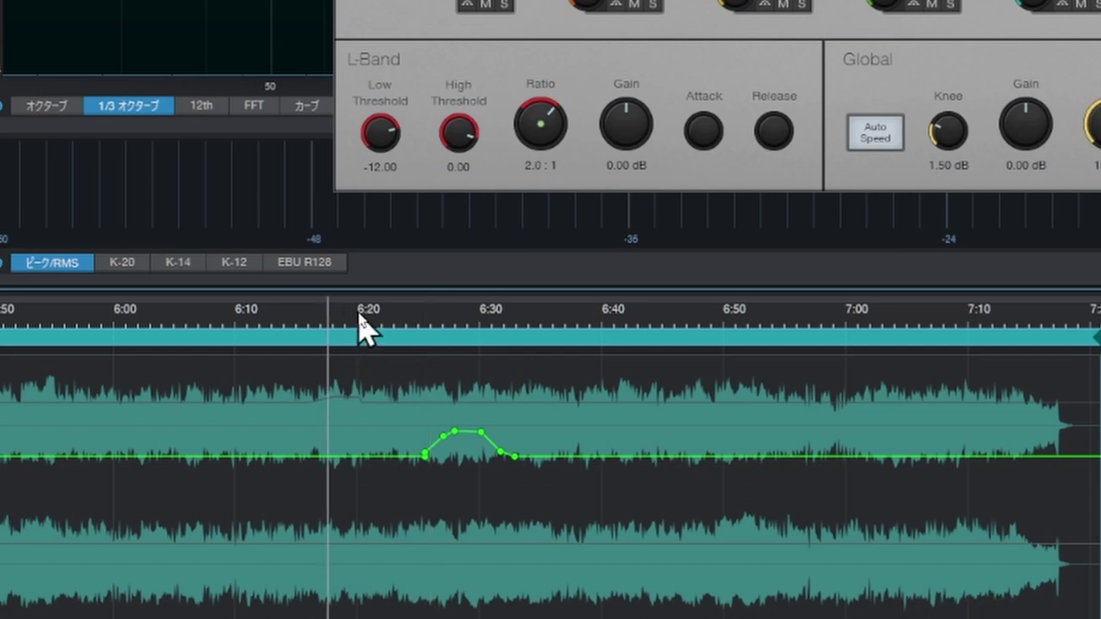
pyautogui.click(365, 318)
pyautogui.click(472, 302)
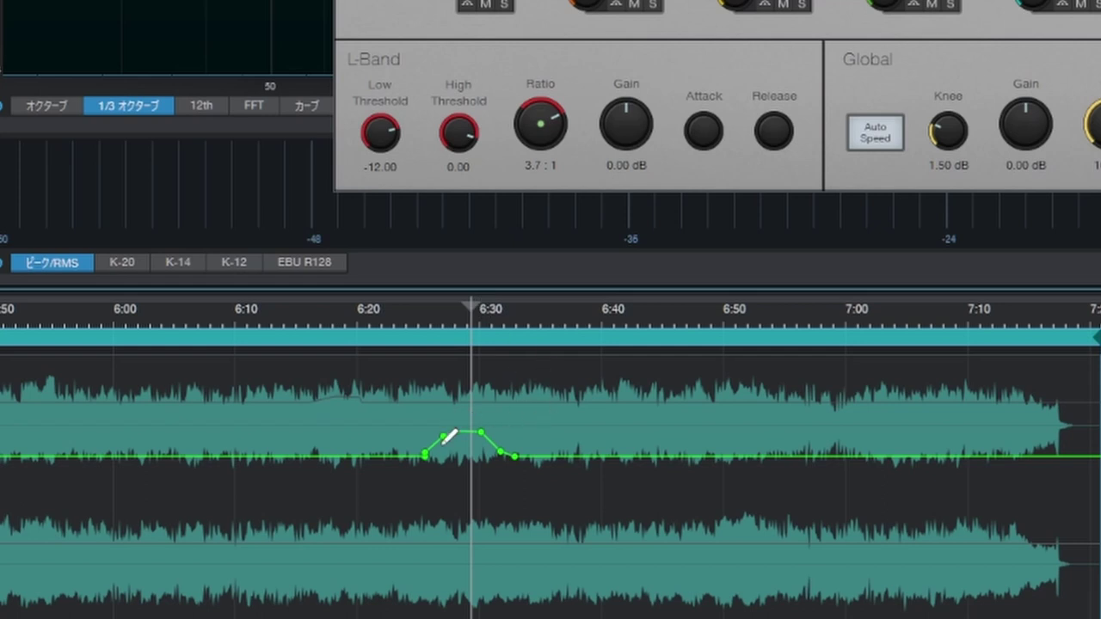
# - Redraw the L: Ratio hump as a higher peak near 6:30 falling until about 6:37, and check the Ratio along it
pyautogui.moveTo(449, 429)
pyautogui.mouseDown()
pyautogui.moveTo(474, 393)
pyautogui.moveTo(491, 396)
pyautogui.moveTo(564, 446)
pyautogui.mouseUp()
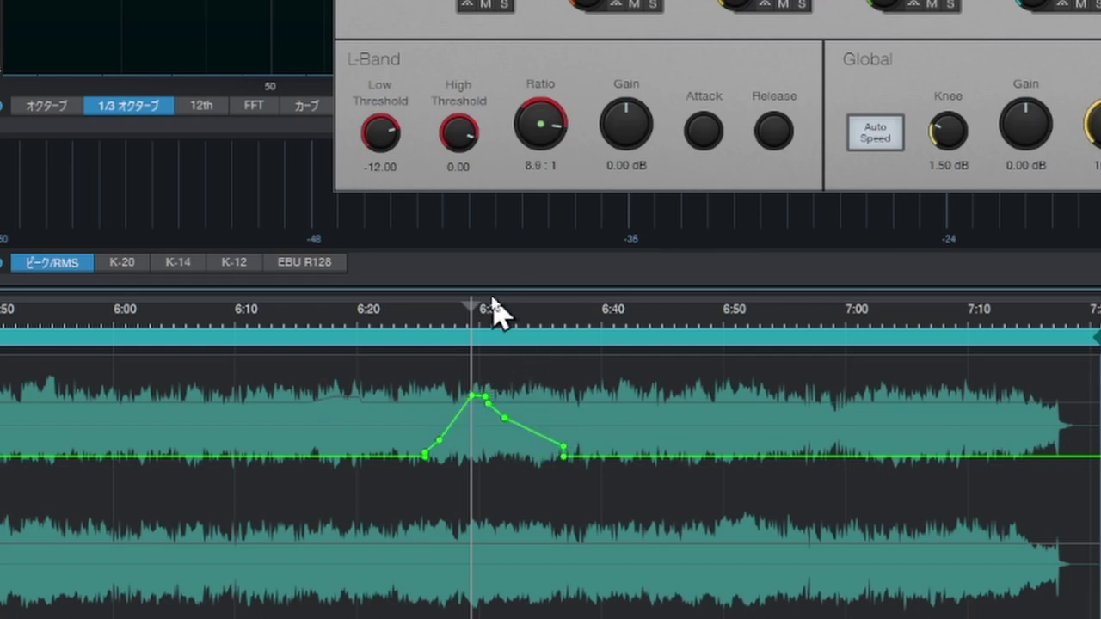
pyautogui.click(497, 315)
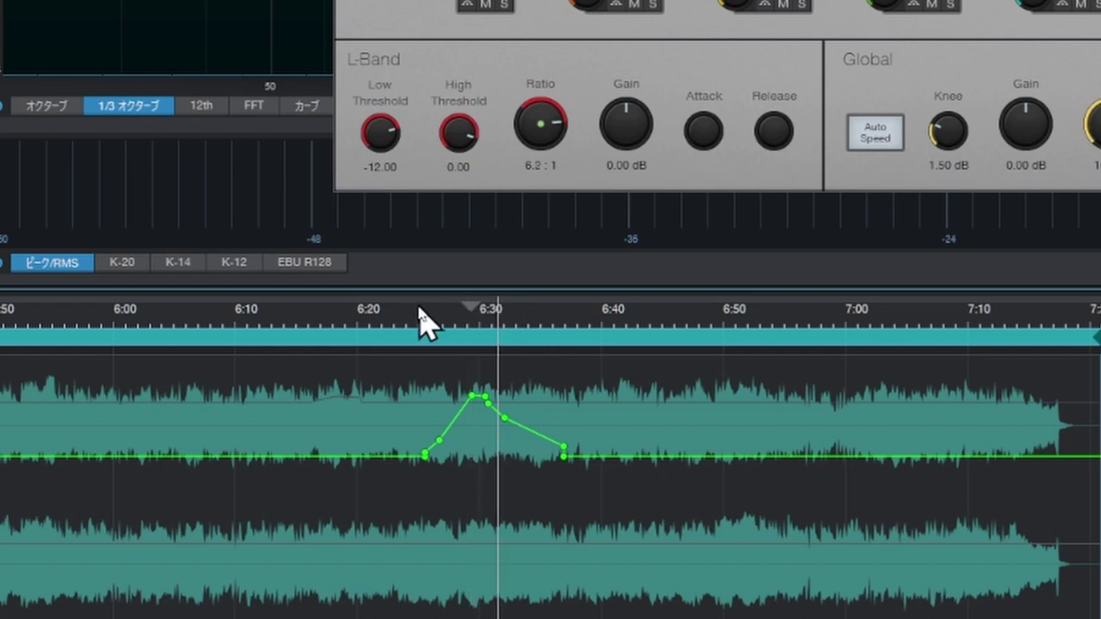
pyautogui.click(411, 325)
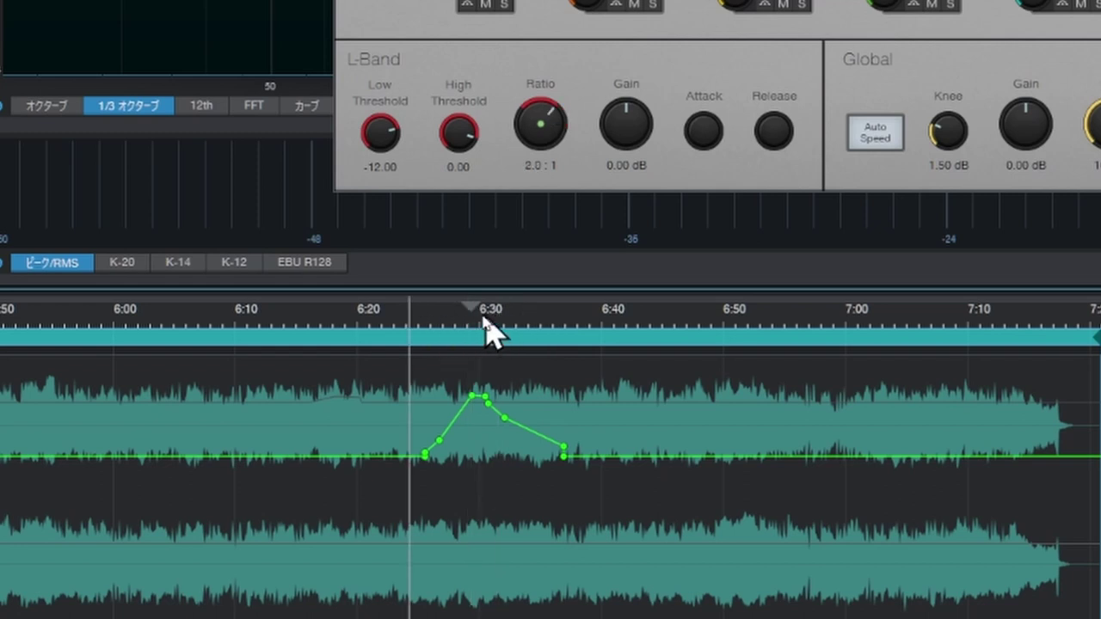
pyautogui.click(484, 315)
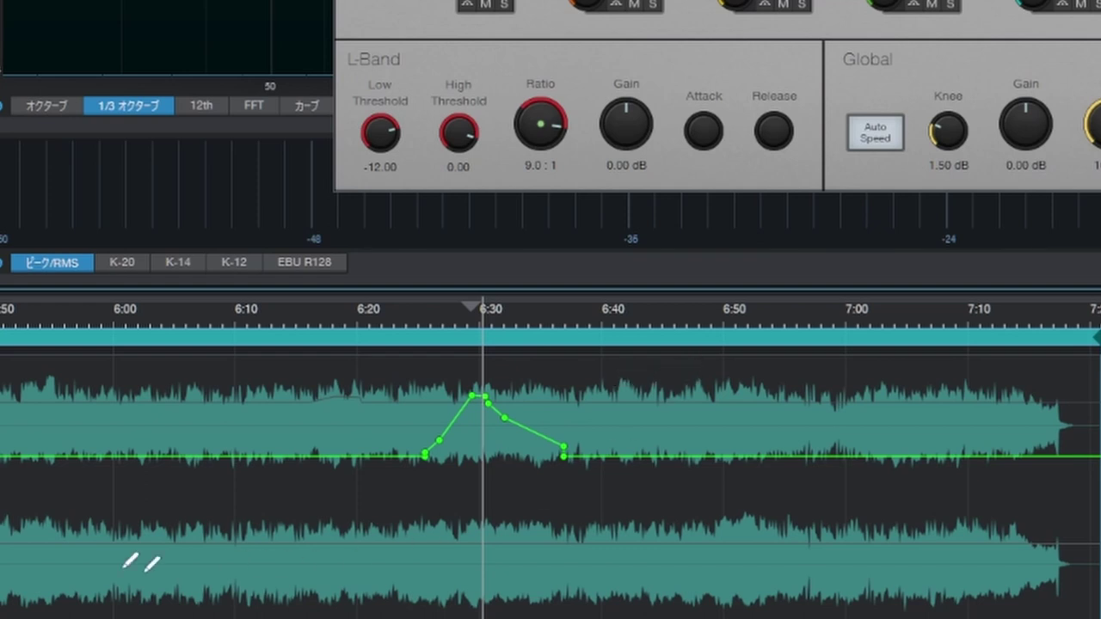
pyautogui.click(503, 418)
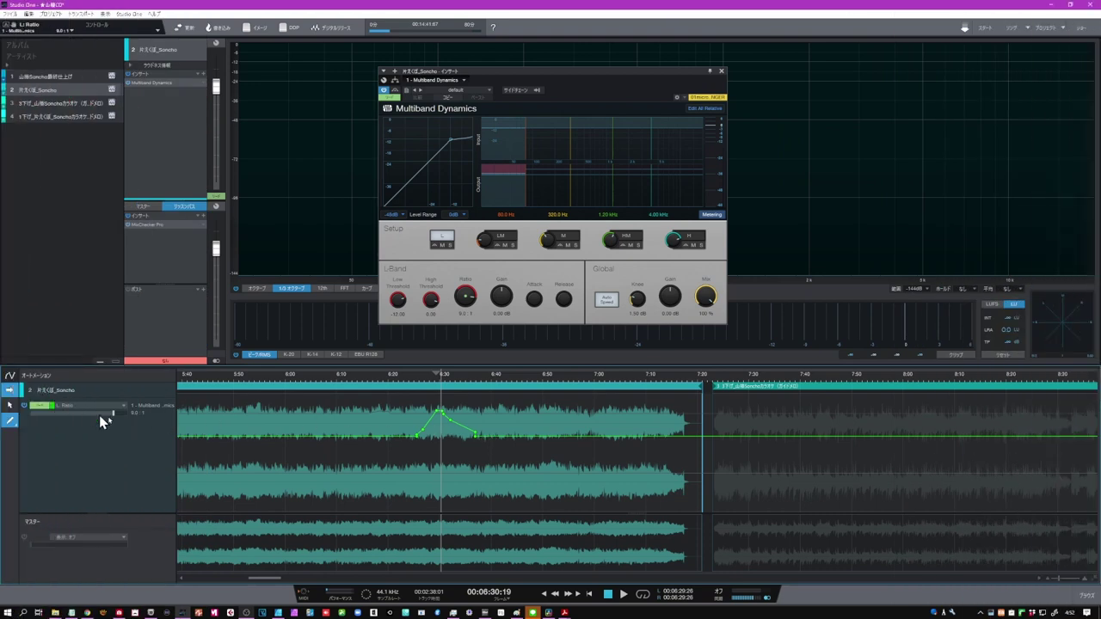
# - Hide the automation view, enable the 片えくぼ_Soncho event's gain envelope, and draw alternating rises and dips from about 6:20 to 7:08
pyautogui.press('a')
pyautogui.rightClick(393, 508)
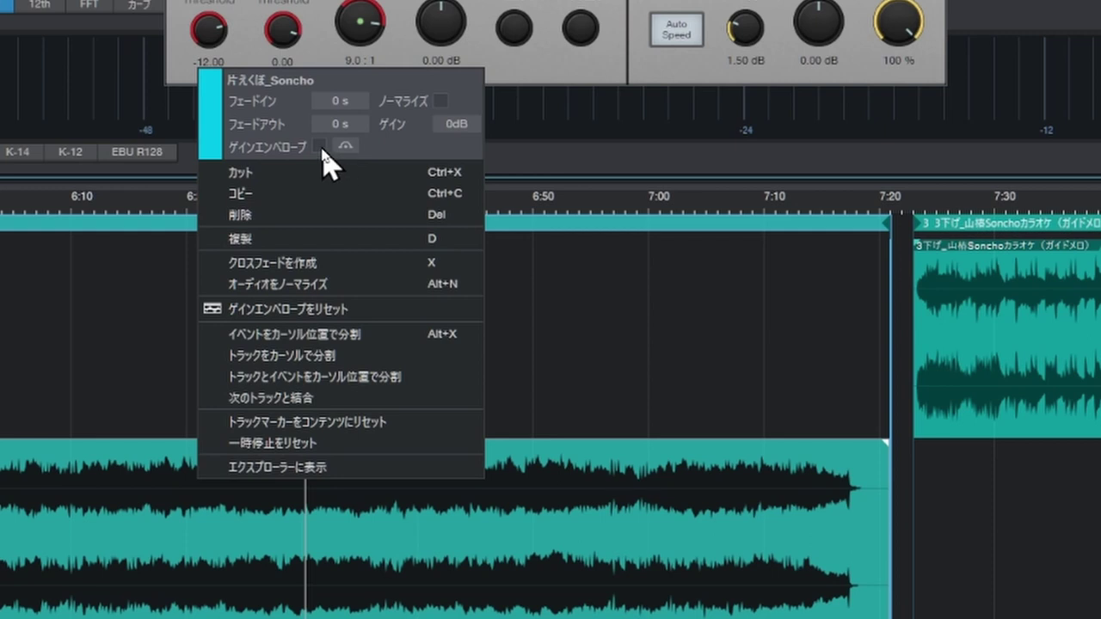
pyautogui.click(321, 151)
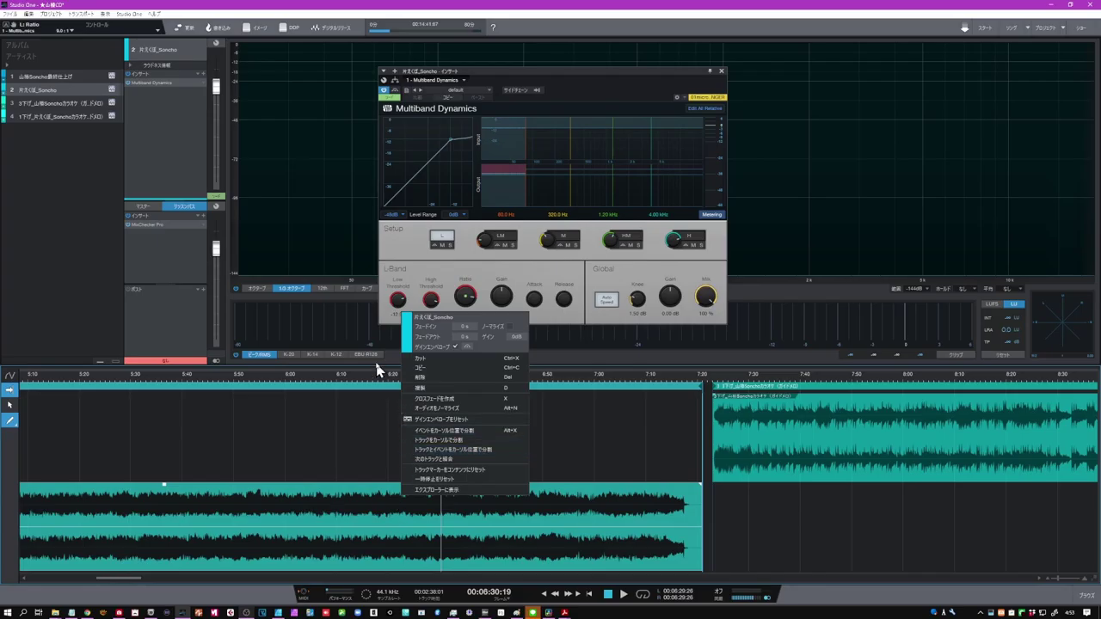
pyautogui.click(392, 365)
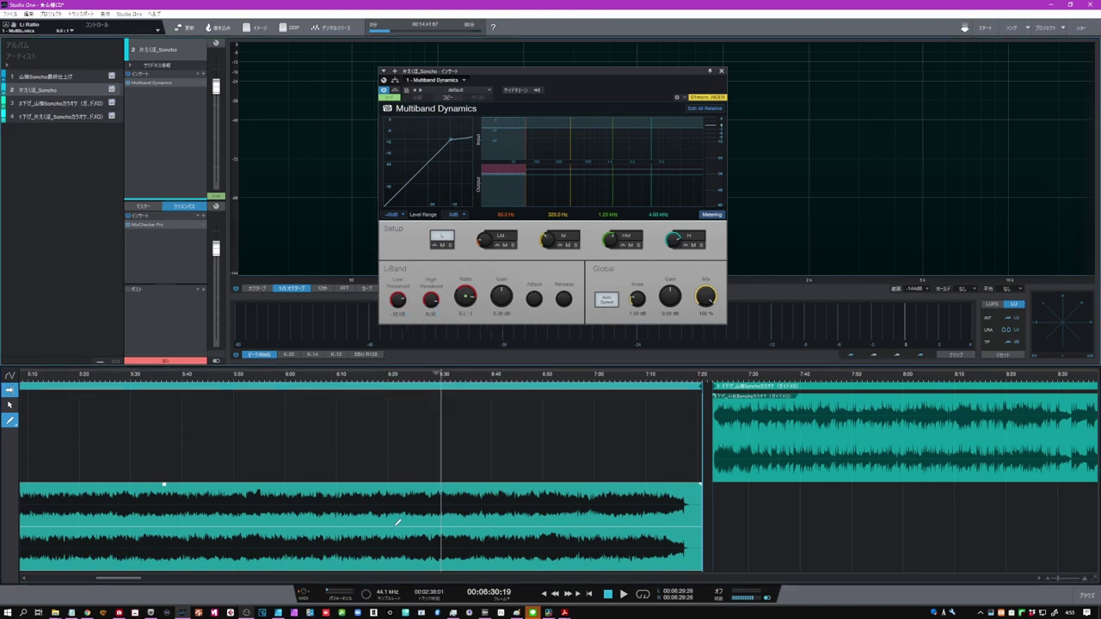
pyautogui.moveTo(397, 522)
pyautogui.mouseDown()
pyautogui.moveTo(459, 543)
pyautogui.moveTo(490, 522)
pyautogui.moveTo(507, 550)
pyautogui.moveTo(527, 549)
pyautogui.moveTo(538, 528)
pyautogui.moveTo(564, 525)
pyautogui.moveTo(581, 545)
pyautogui.moveTo(606, 518)
pyautogui.moveTo(640, 535)
pyautogui.mouseUp()
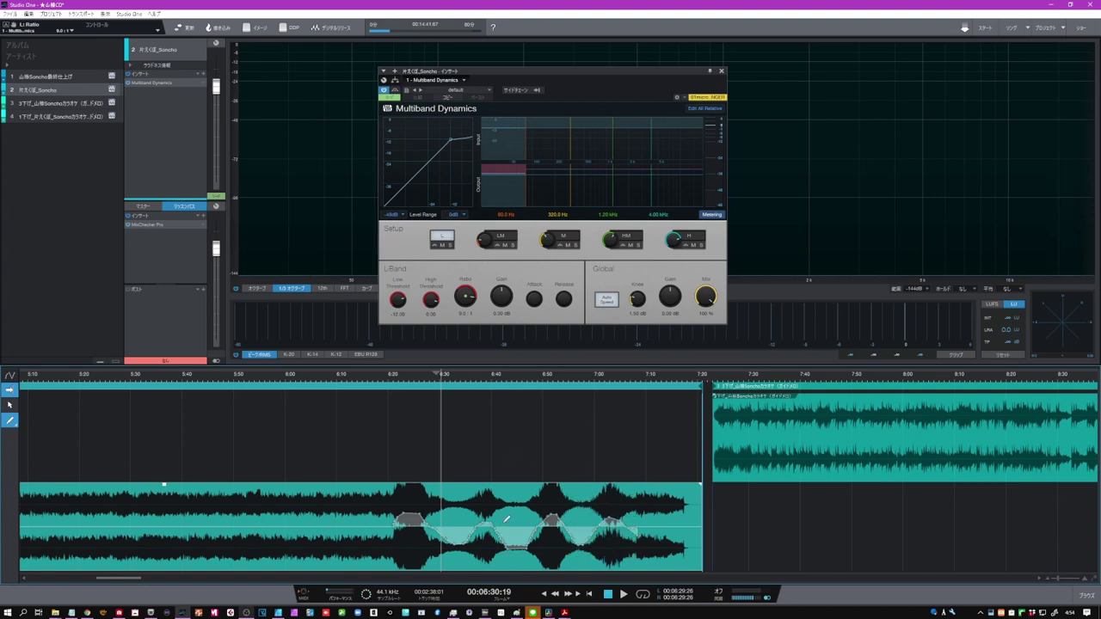
# - Bypass the gain envelope on the 片えくぼ_Soncho event and reactivate it
pyautogui.rightClick(457, 508)
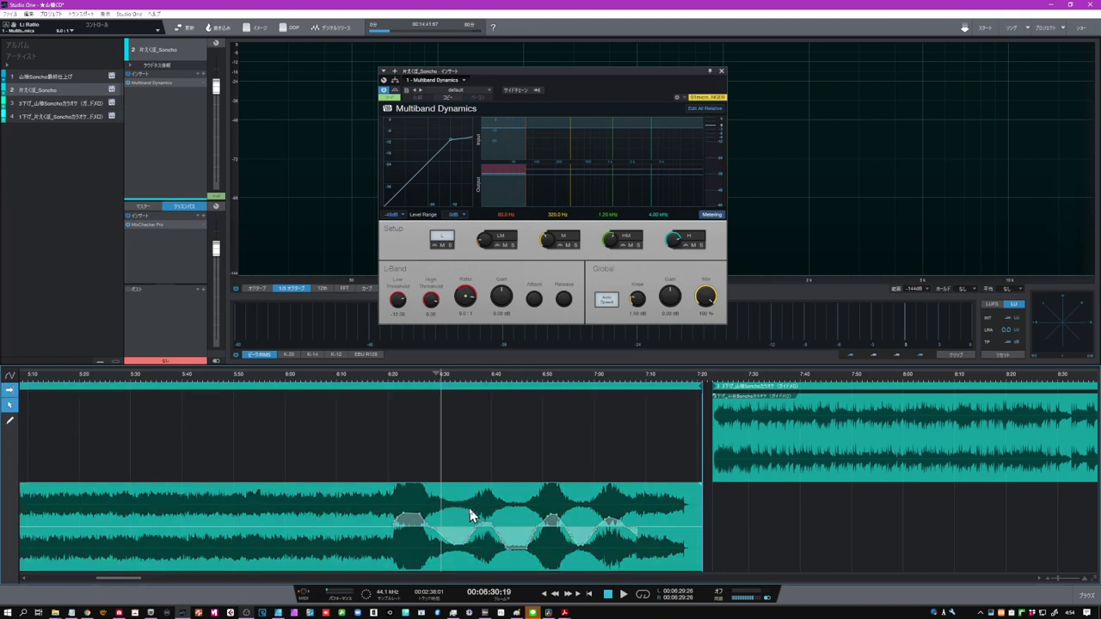
pyautogui.rightClick(471, 514)
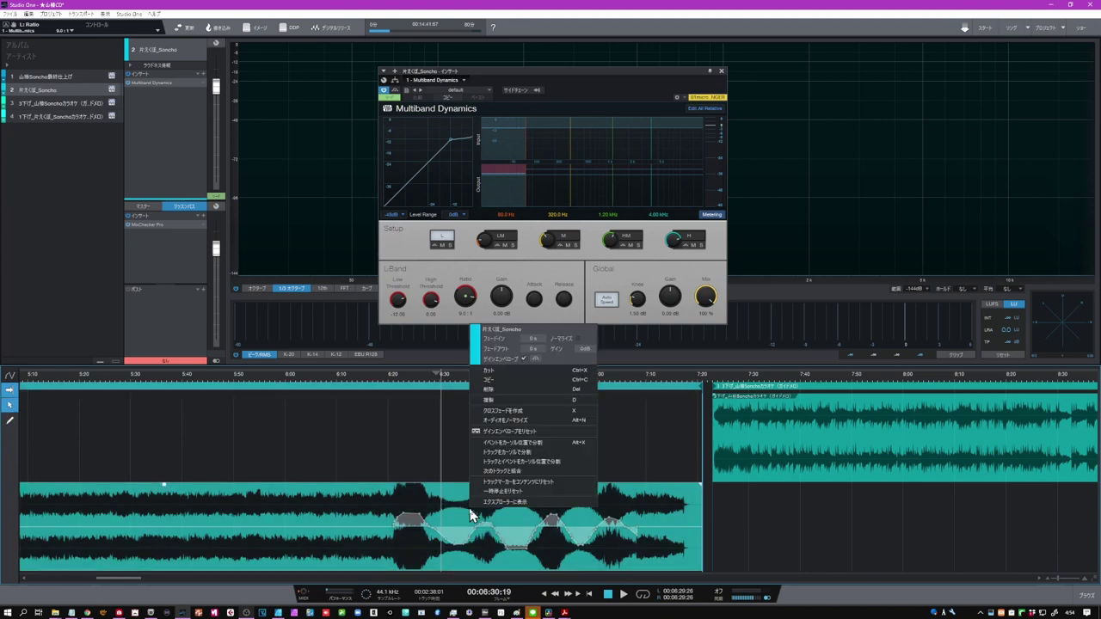
pyautogui.click(535, 360)
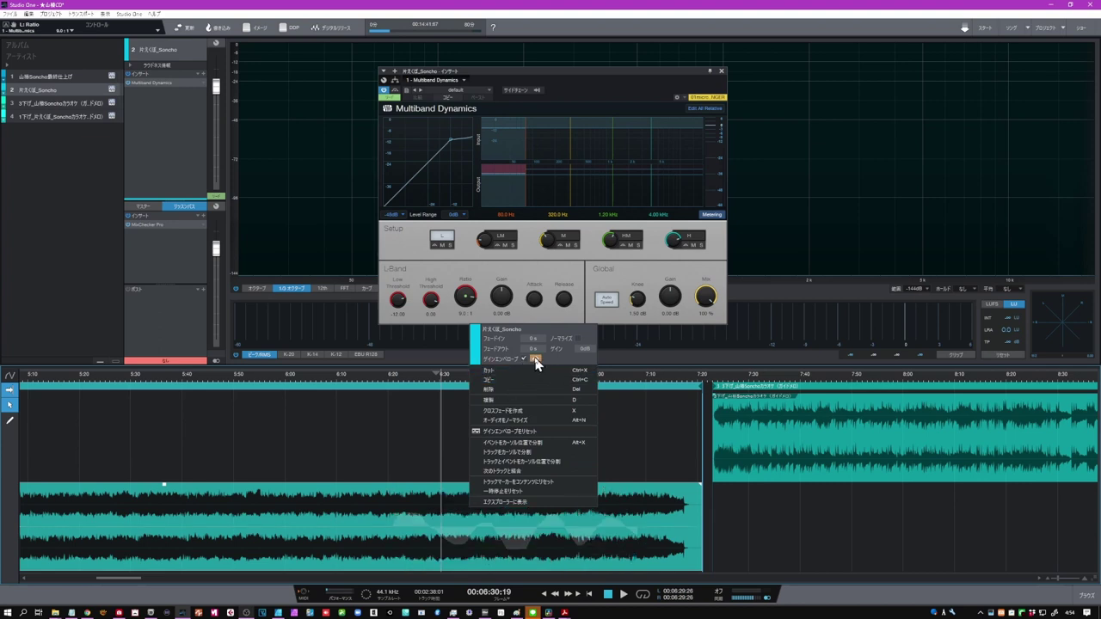
pyautogui.click(534, 359)
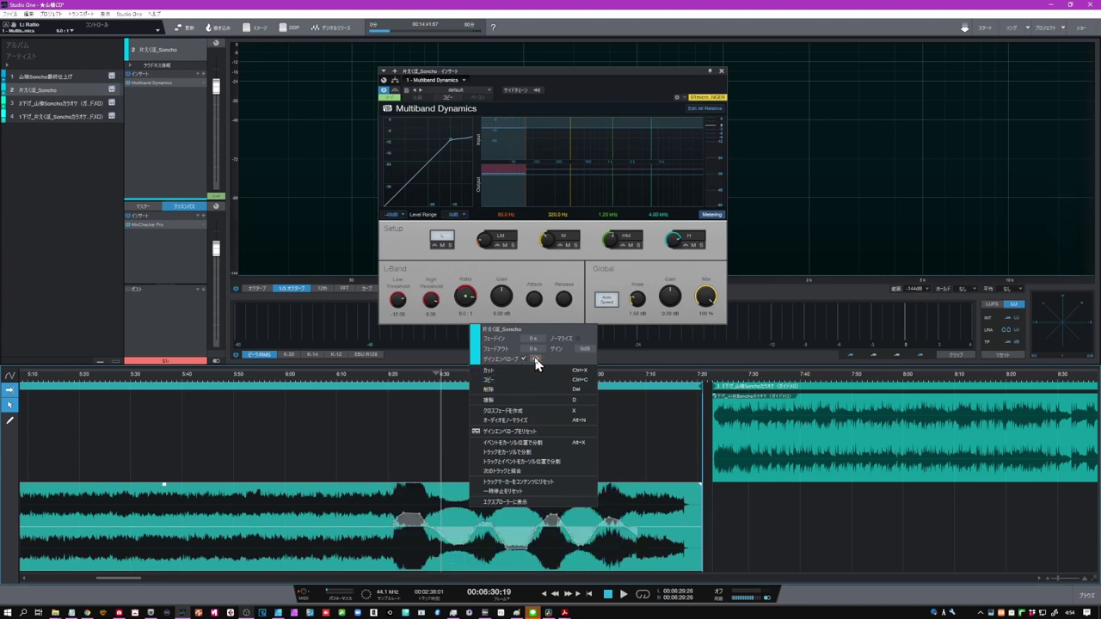
# - Toggle the bypass of the 片えくぼ_Soncho event's gain envelope repeatedly to compare both states, ending with it bypassed
pyautogui.click(535, 359)
pyautogui.click(534, 359)
pyautogui.click(535, 359)
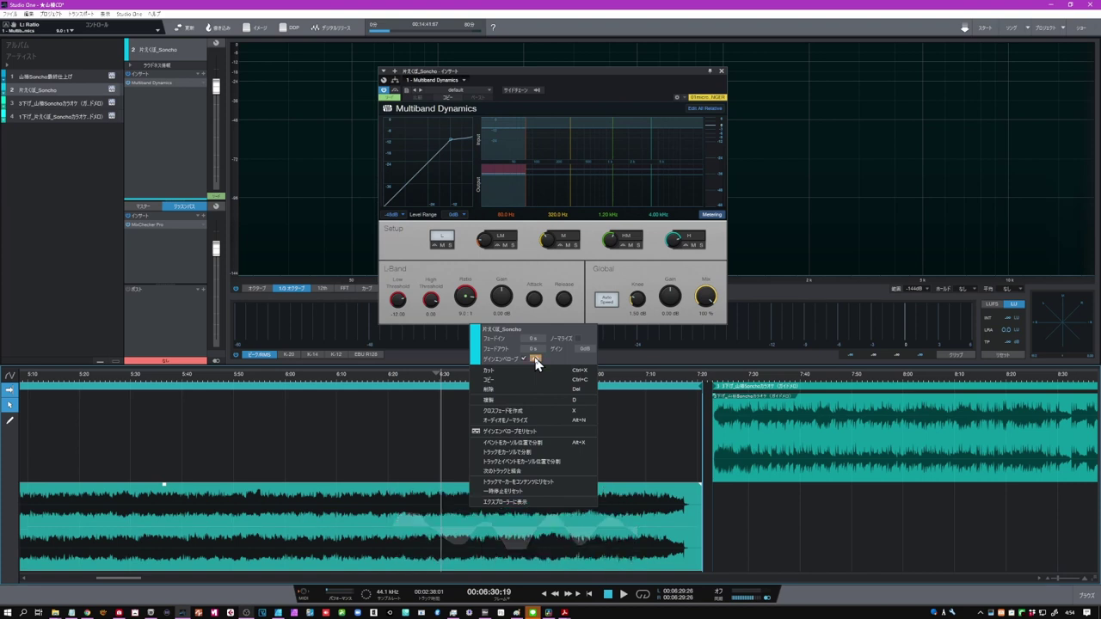
pyautogui.click(535, 359)
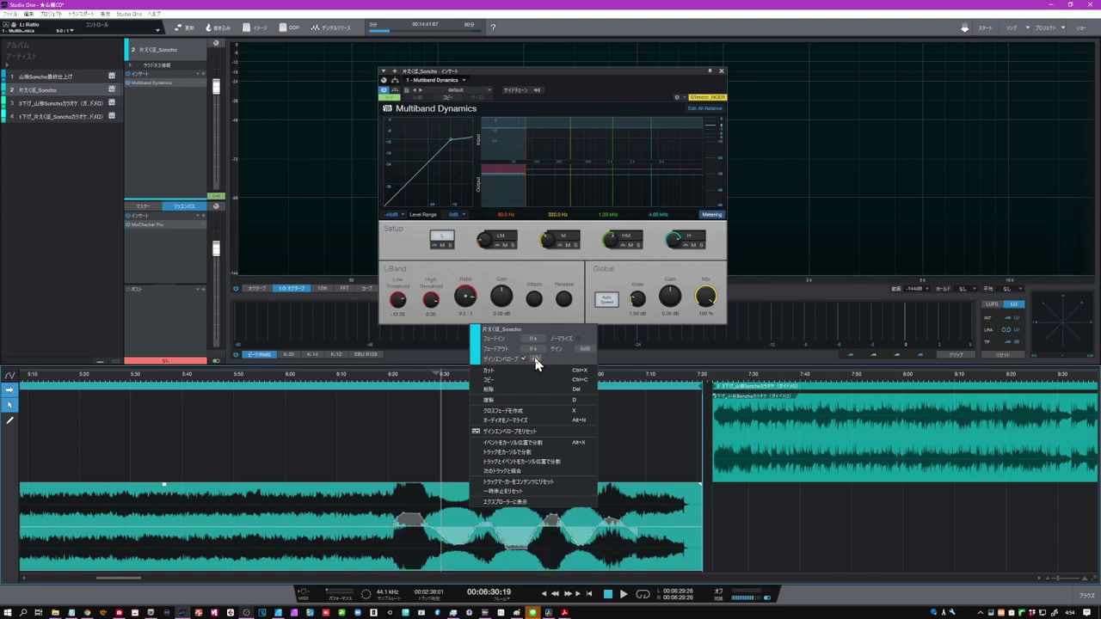
pyautogui.click(535, 359)
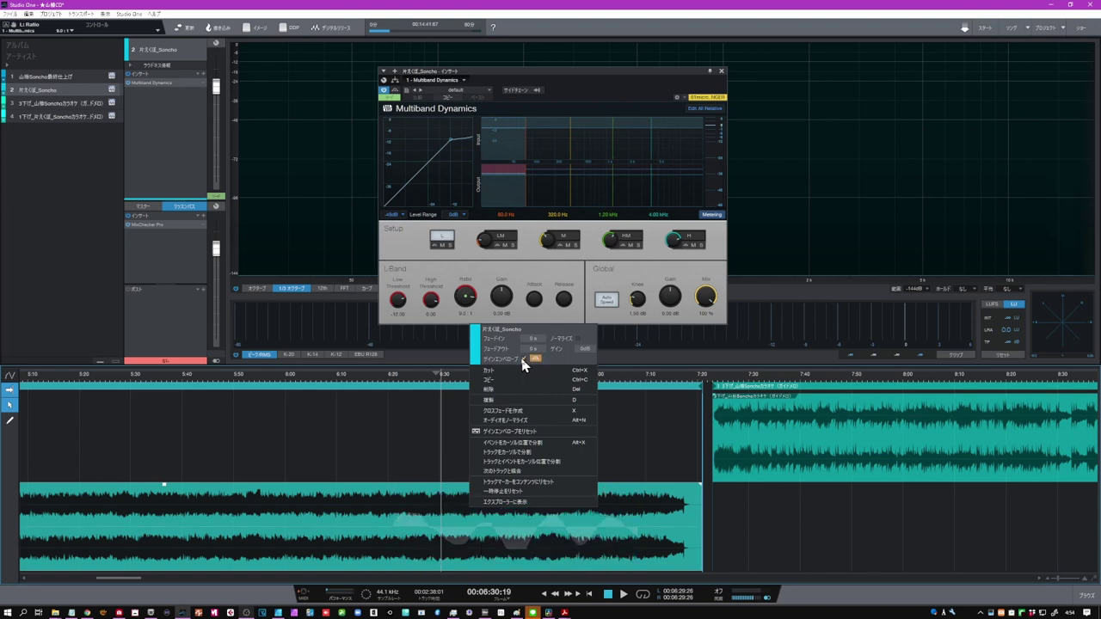
# - Hide the 片えくぼ_Soncho event's gain envelope curve, reactivate its effect, and bypass it again
pyautogui.click(522, 362)
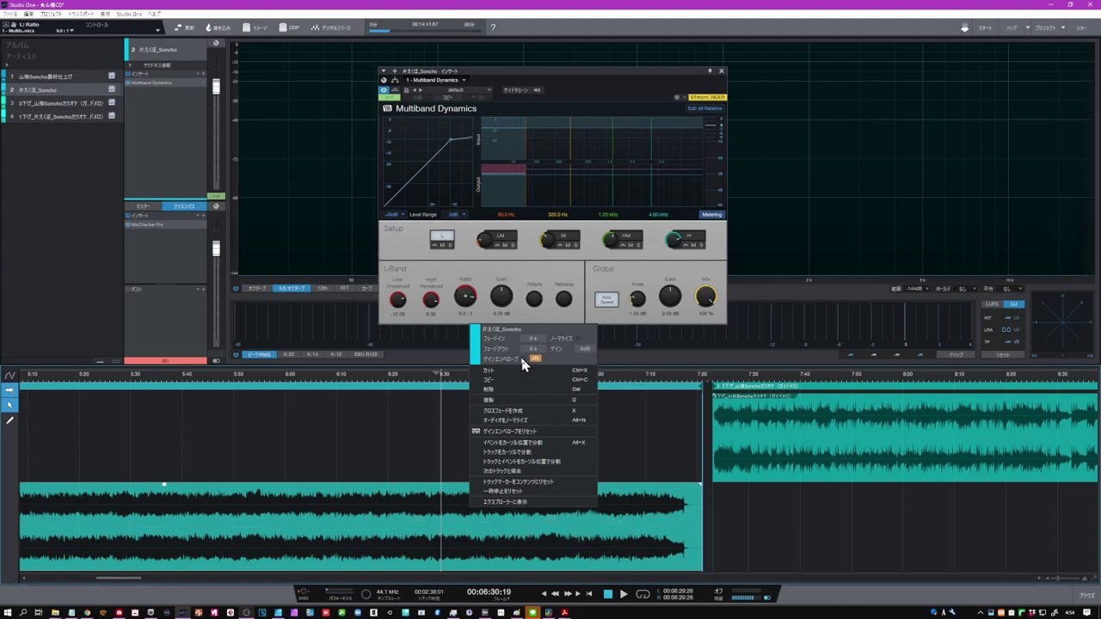
pyautogui.click(537, 361)
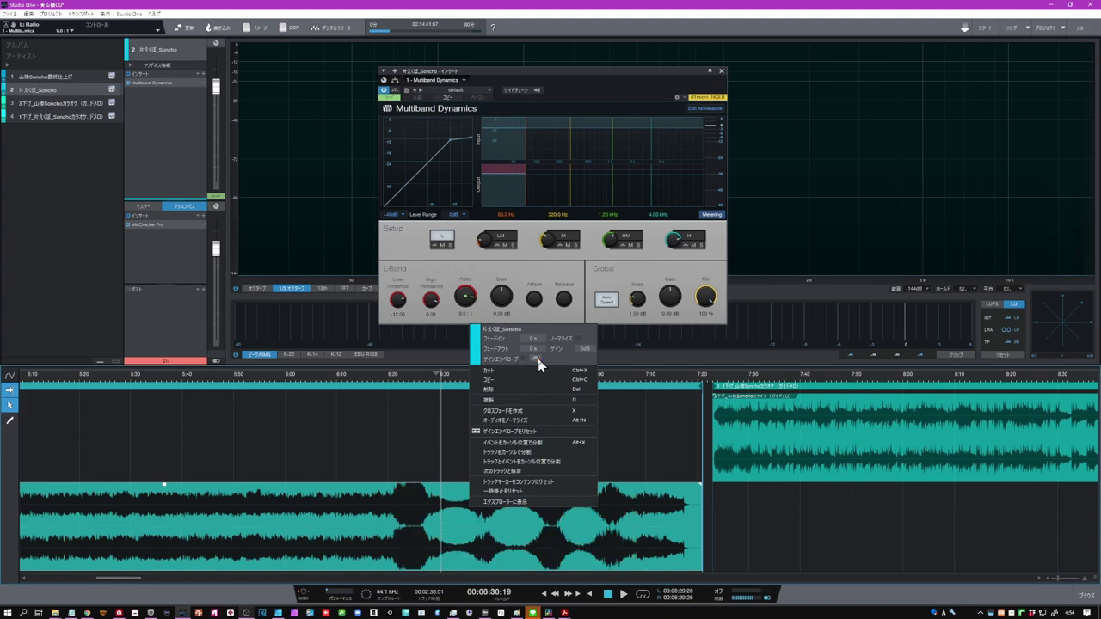
pyautogui.click(536, 361)
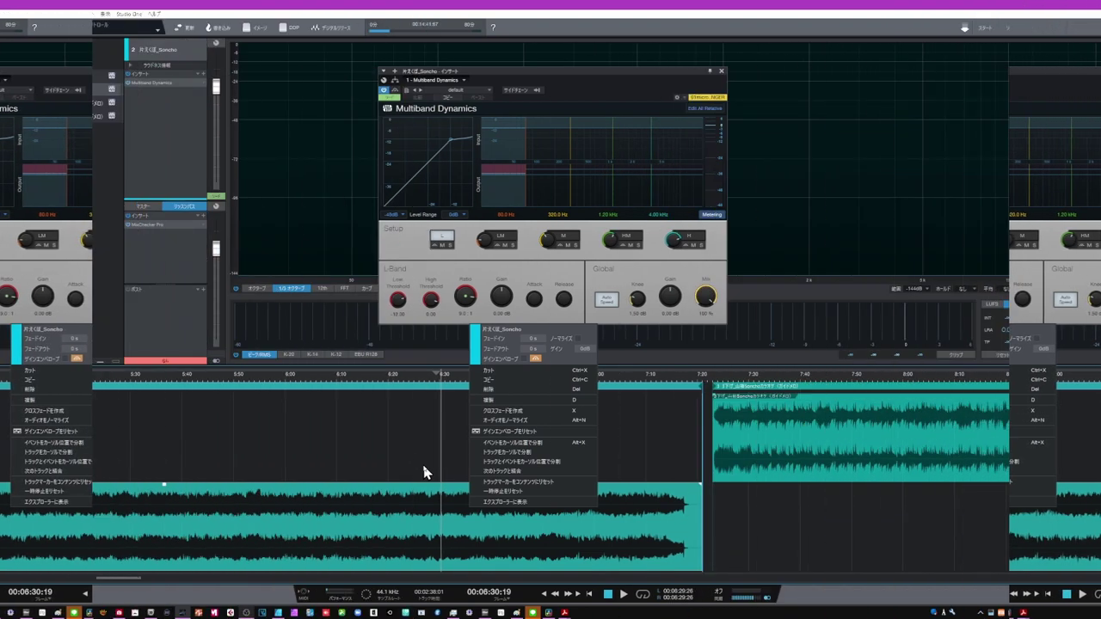
# - Show the master section's inserts and inspect the bx_limiter True Peak and ADPTR StreamLiner plug-ins
pyautogui.click(180, 247)
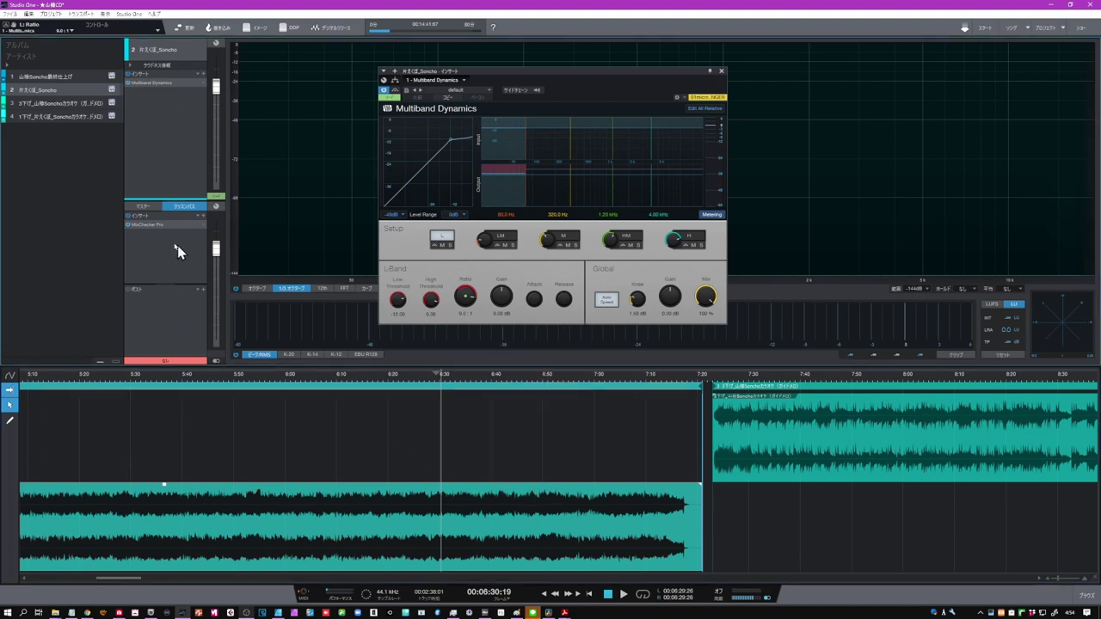
pyautogui.click(143, 206)
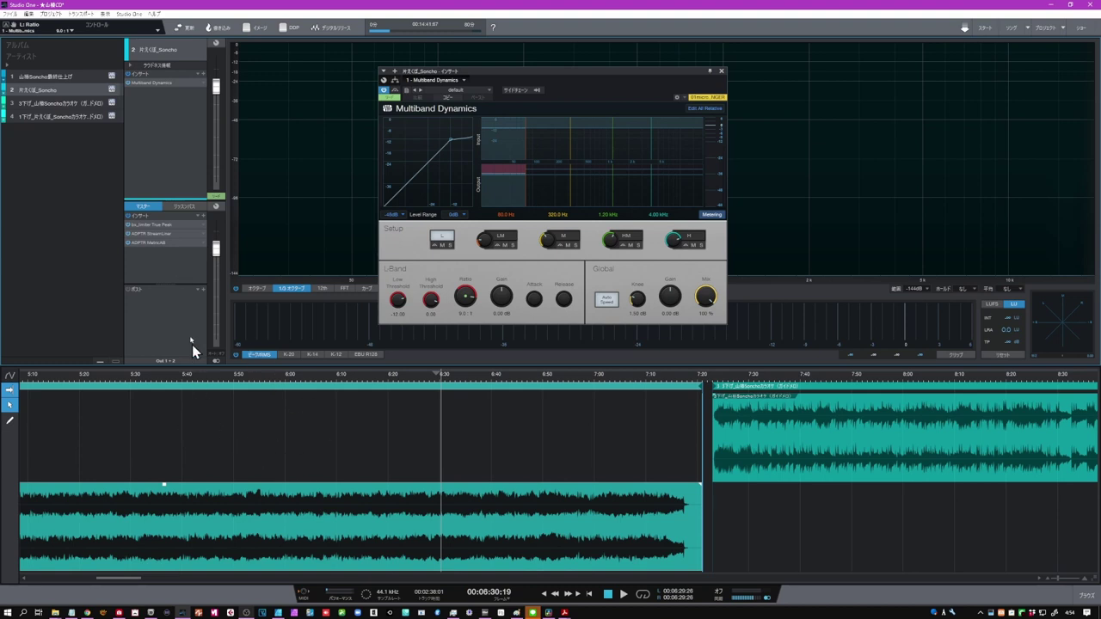
pyautogui.click(158, 228)
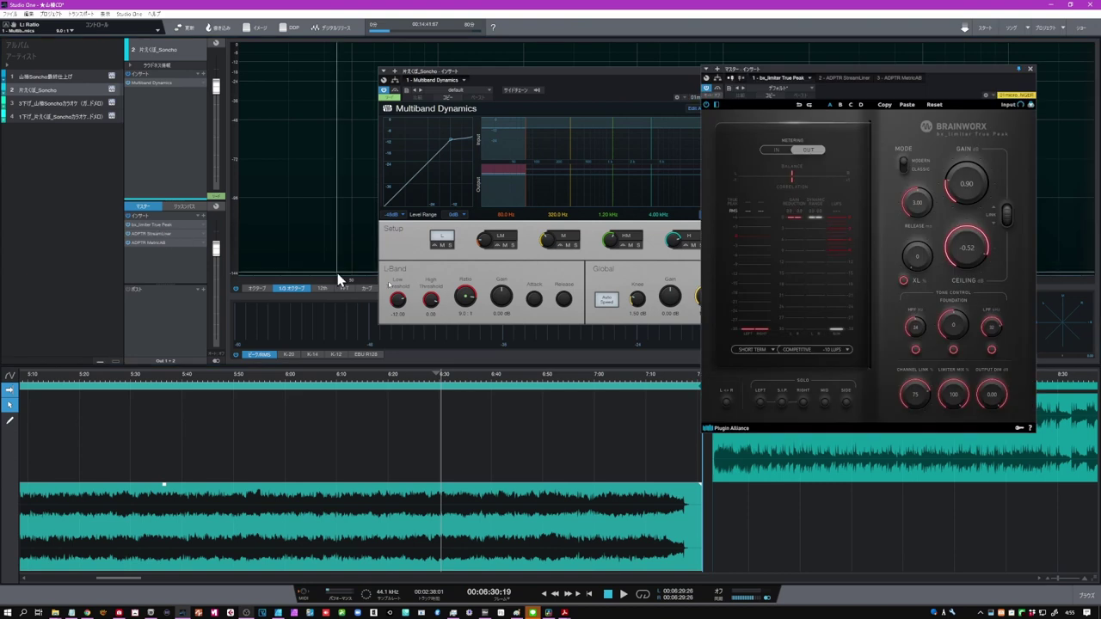
pyautogui.click(178, 233)
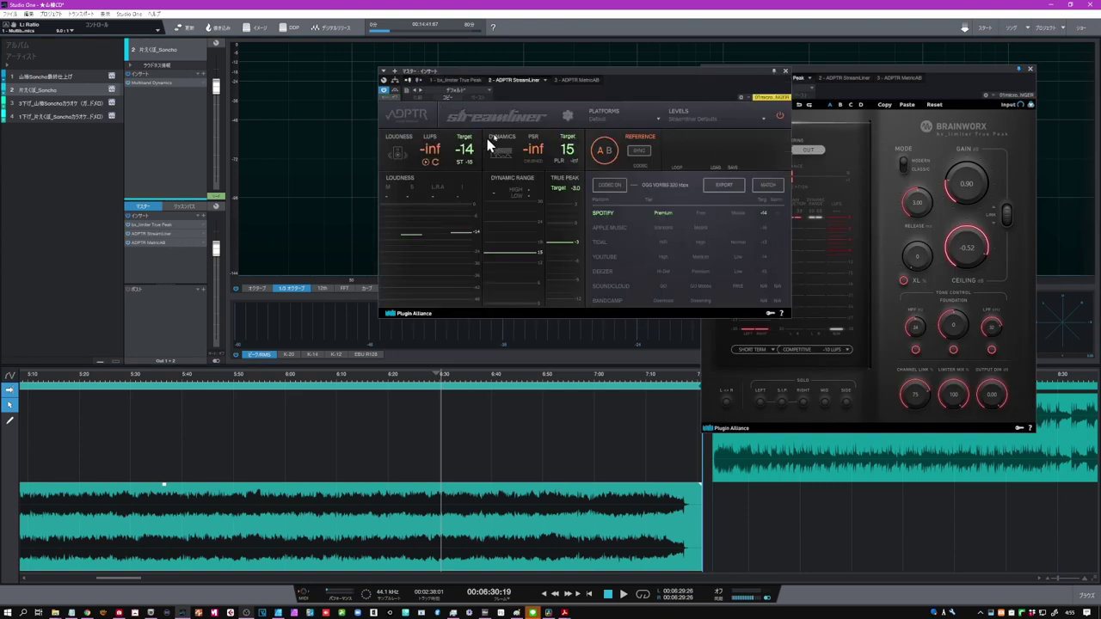
pyautogui.click(252, 250)
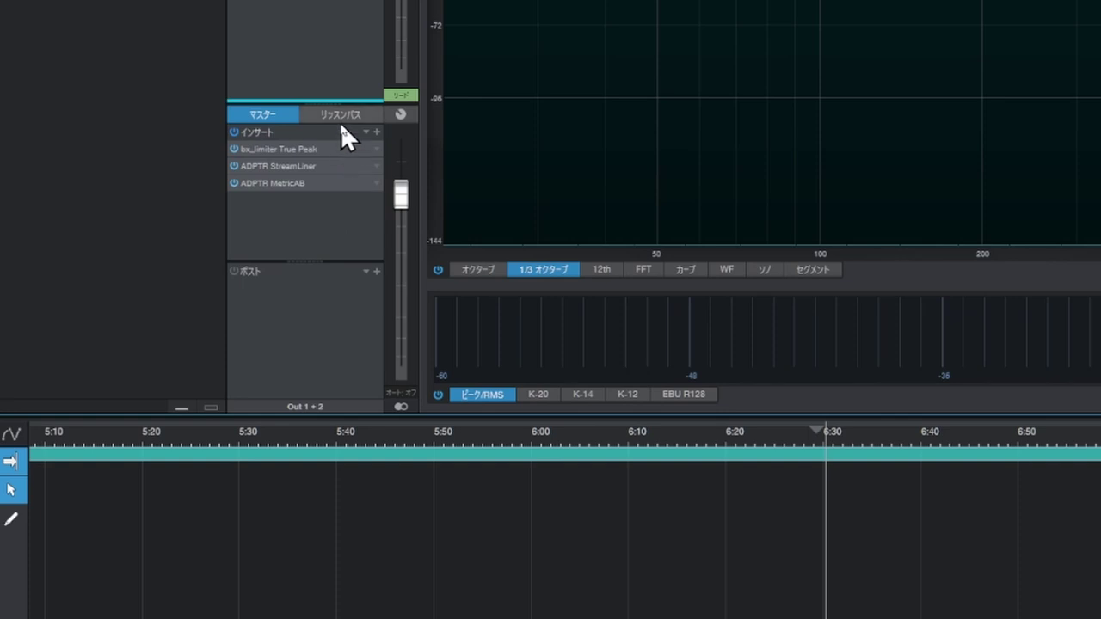
# - Open MixChecker Pro on the listen bus, choose the 9" Golden and finally the White simulation, and return to the master section
pyautogui.click(340, 113)
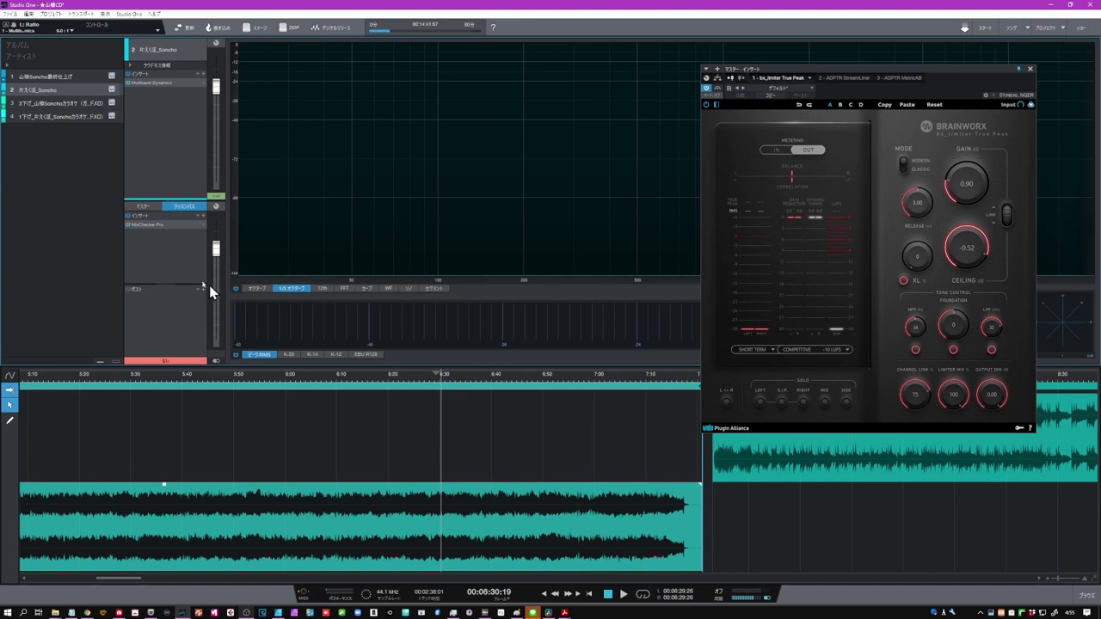
pyautogui.doubleClick(159, 227)
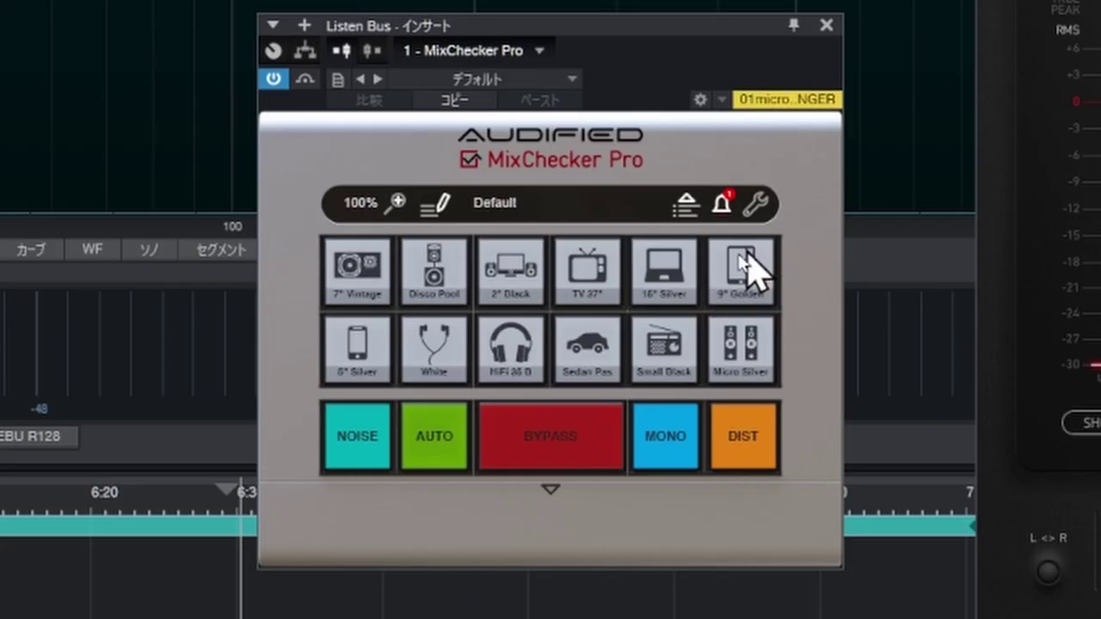
pyautogui.click(617, 298)
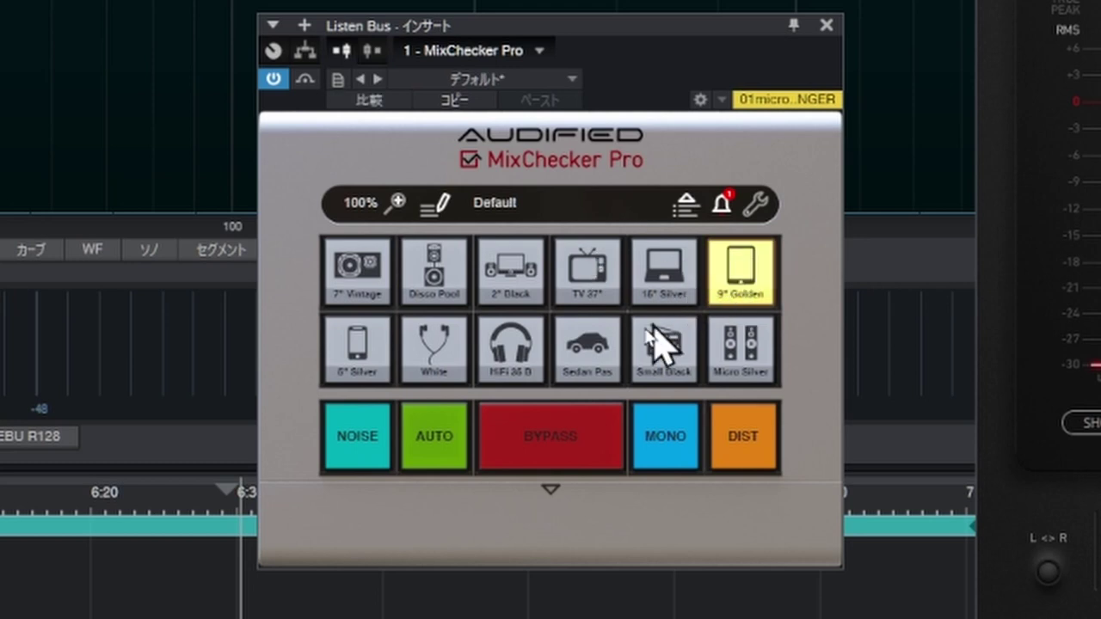
pyautogui.click(440, 351)
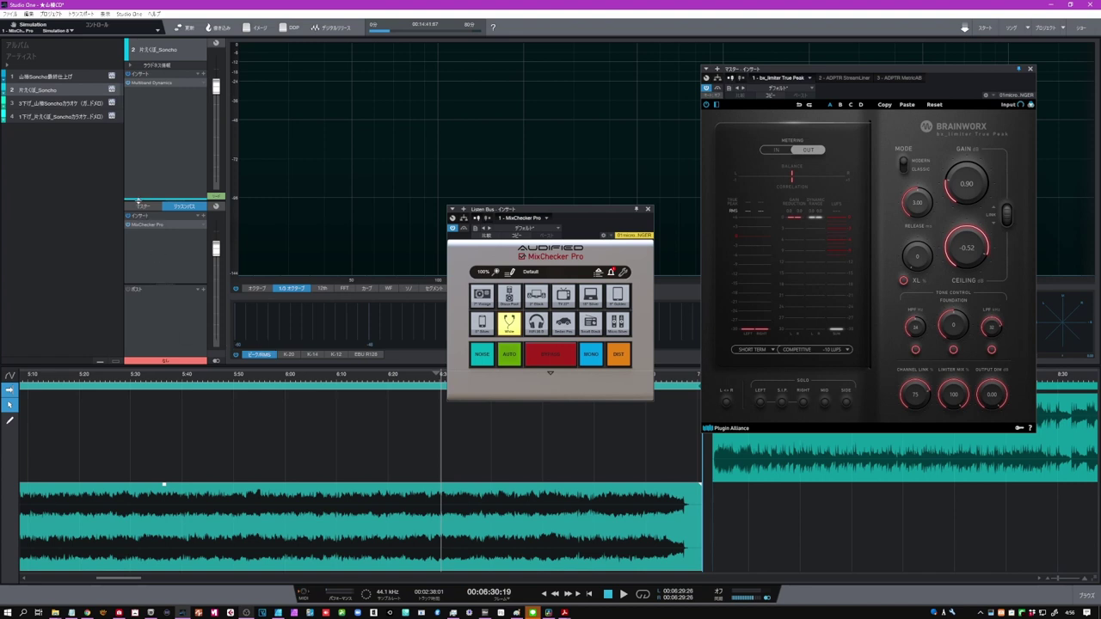
pyautogui.click(142, 208)
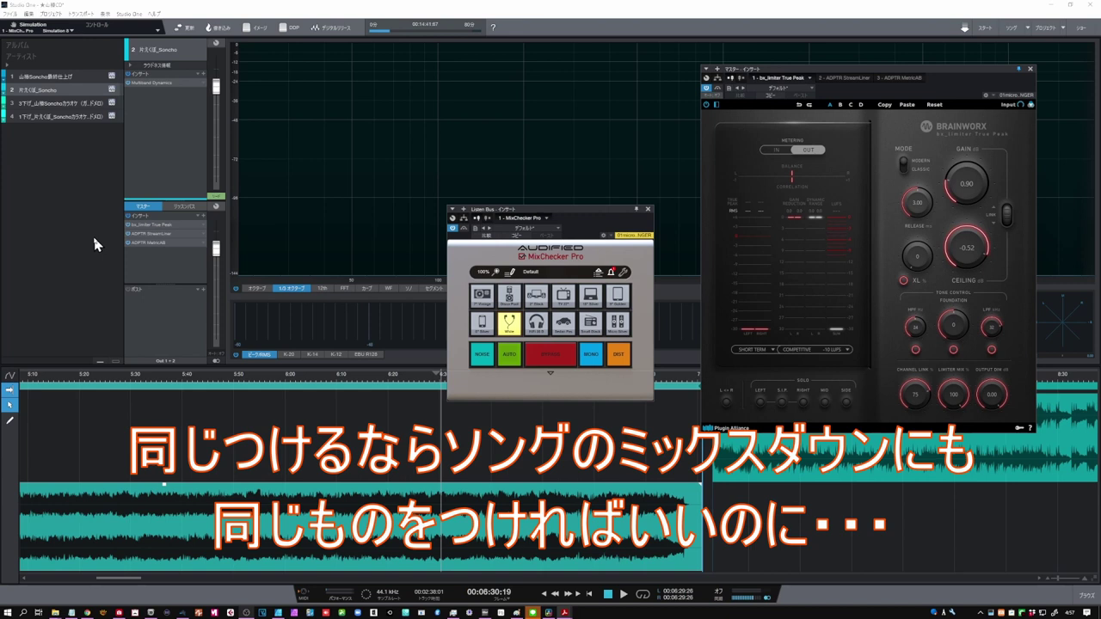
# - In the digital release settings, turn loudness adjustment off and on again, choose the Apple Music target, and close the dialog
pyautogui.click(335, 28)
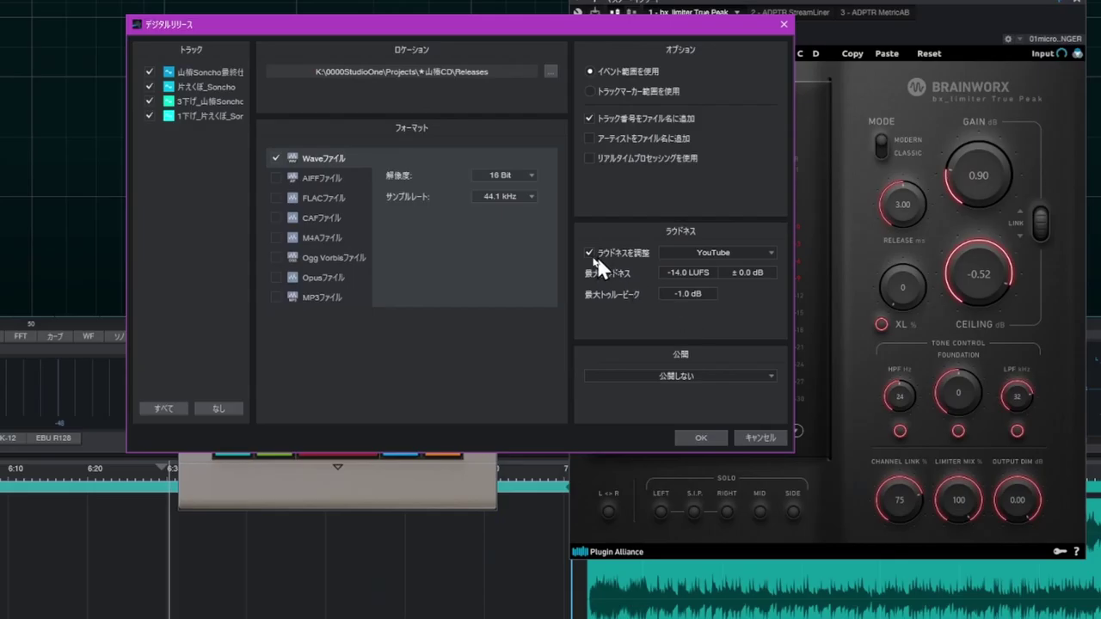
pyautogui.click(589, 252)
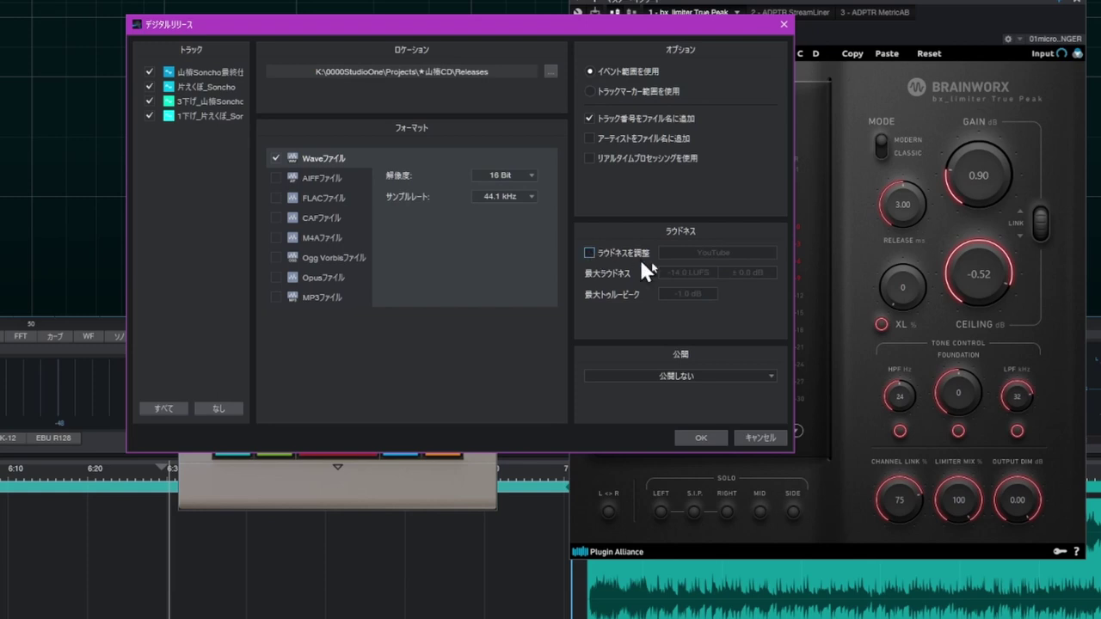
pyautogui.click(595, 250)
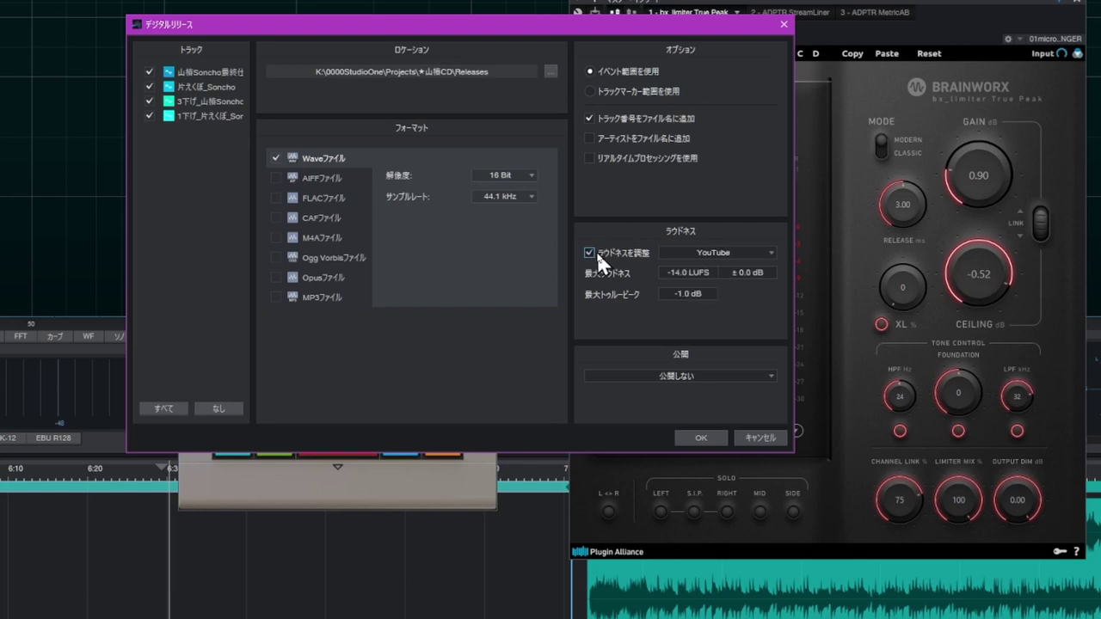
pyautogui.click(689, 251)
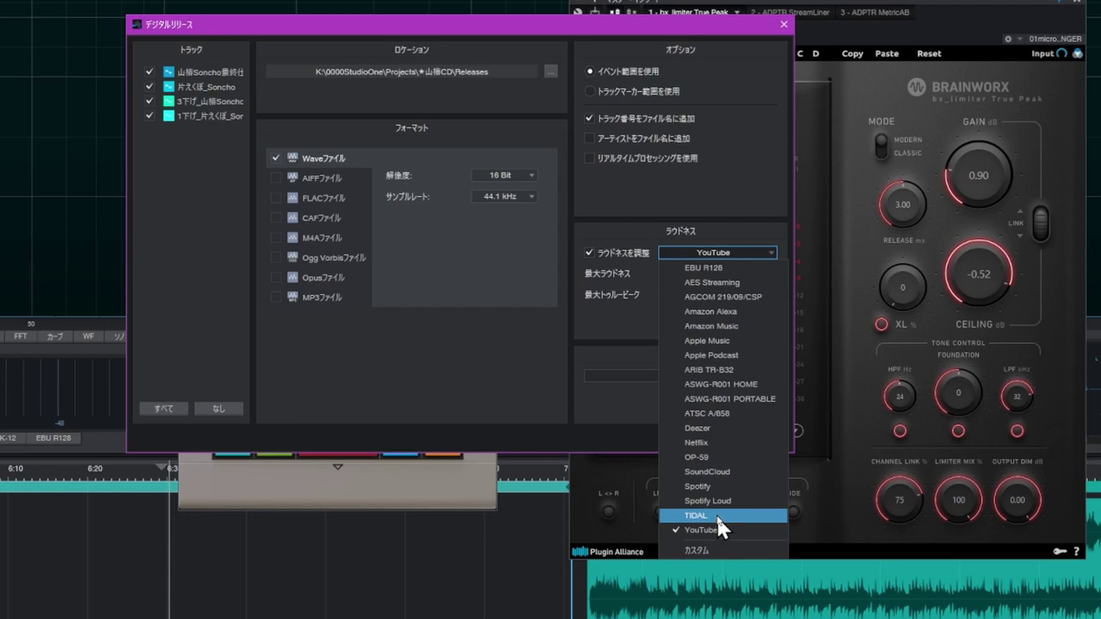
pyautogui.click(694, 341)
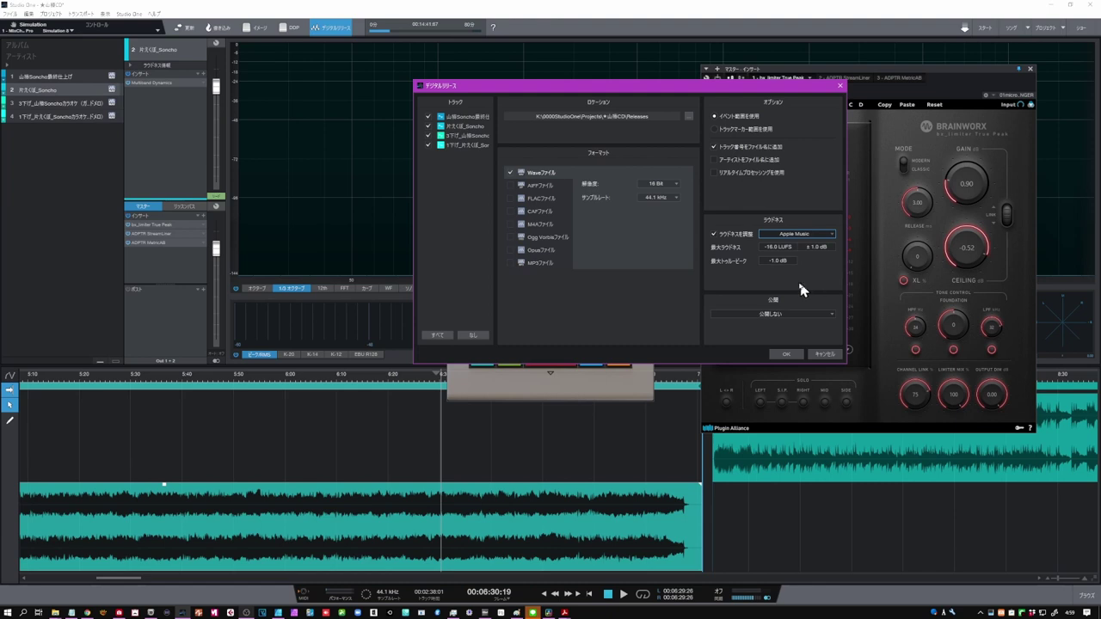
pyautogui.click(797, 355)
# - Switch from the mastering project to the open 2022-01-12 song and open its mixdown export
pyautogui.click(104, 13)
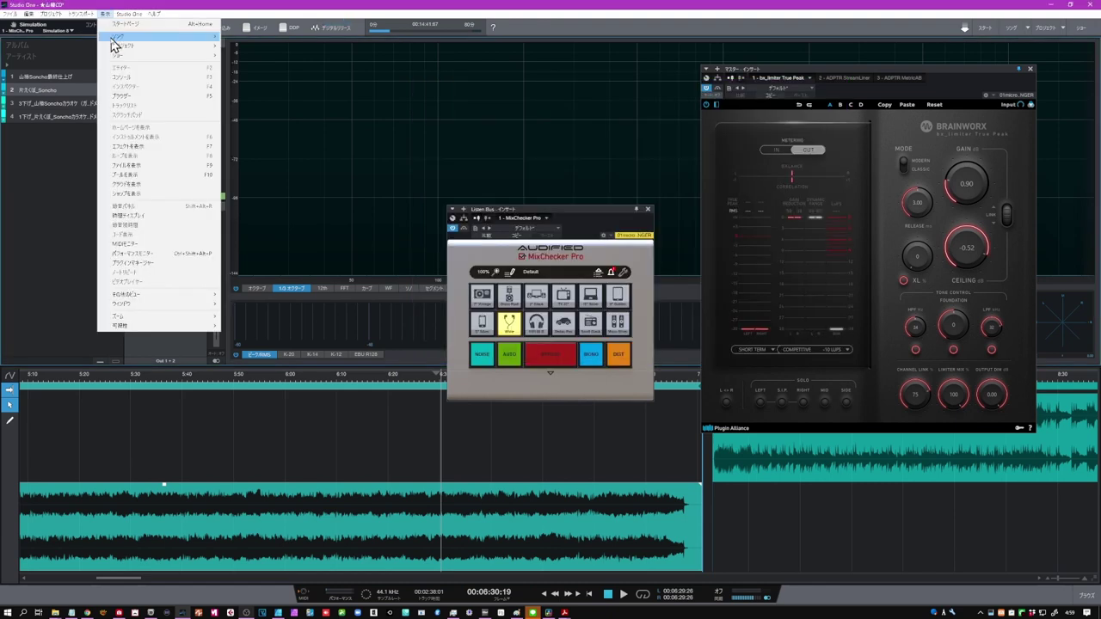
pyautogui.moveTo(118, 37)
pyautogui.click(254, 37)
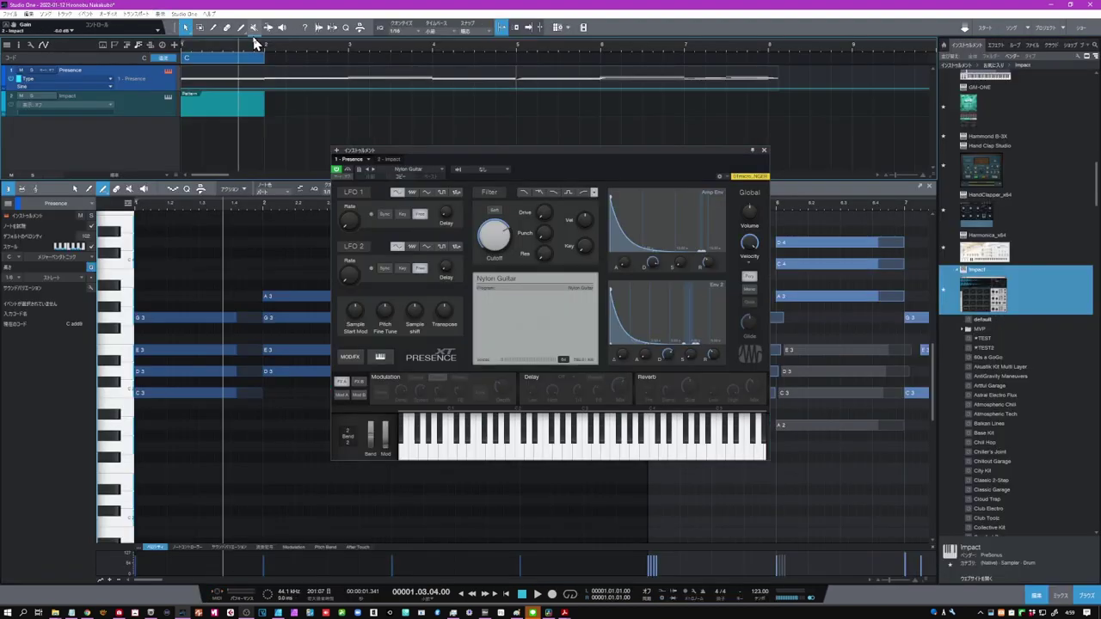
pyautogui.click(46, 15)
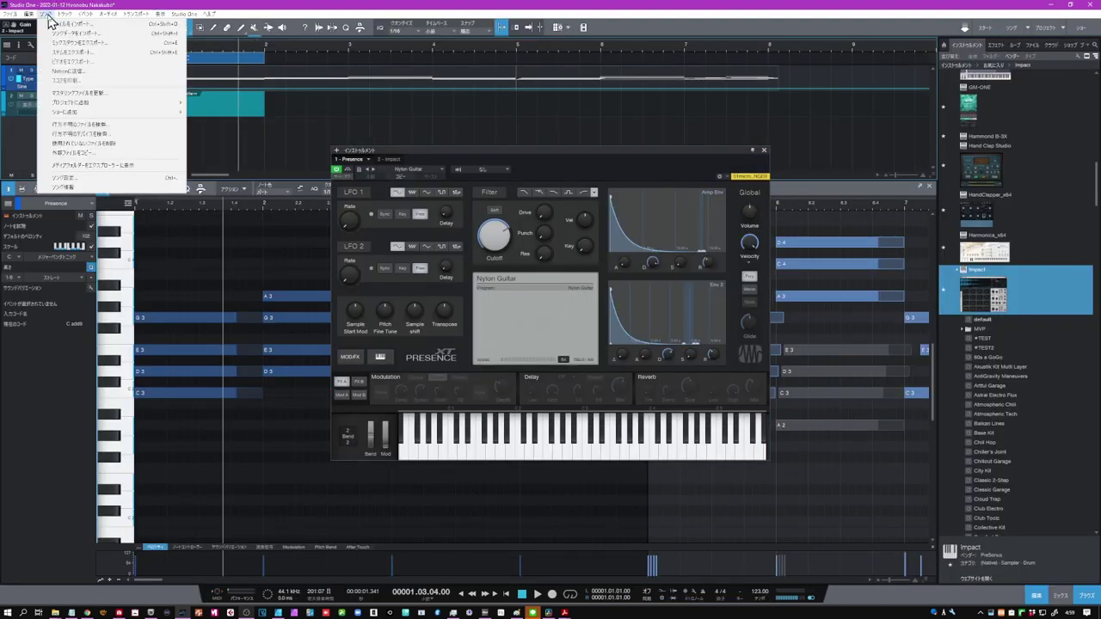
pyautogui.click(76, 45)
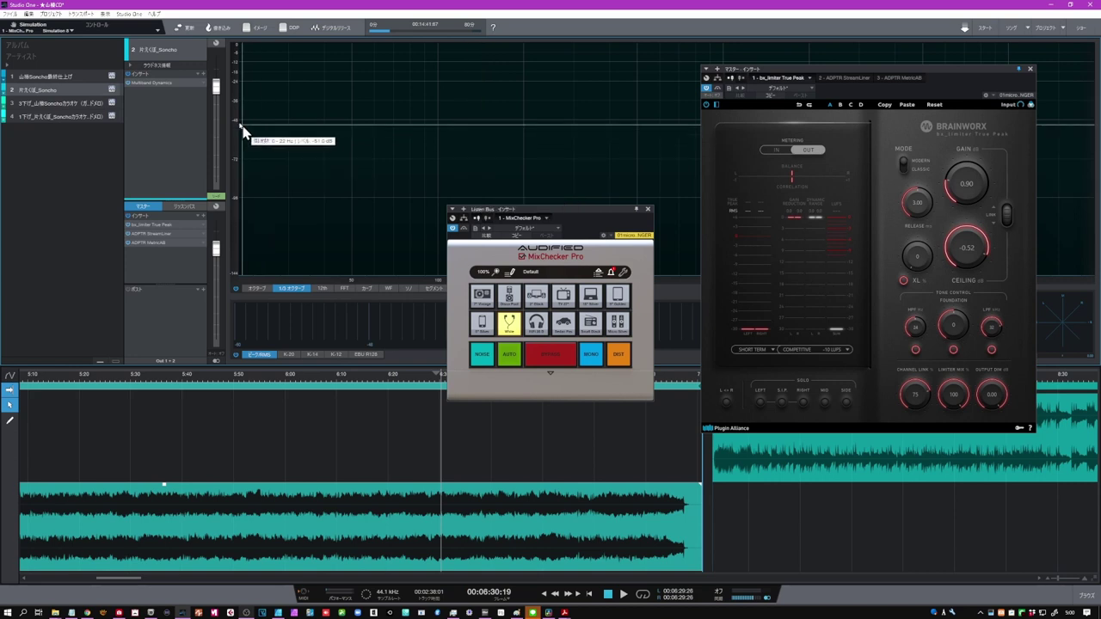
# - Return from the mastering project to the open 2022-01-12 song
pyautogui.click(129, 14)
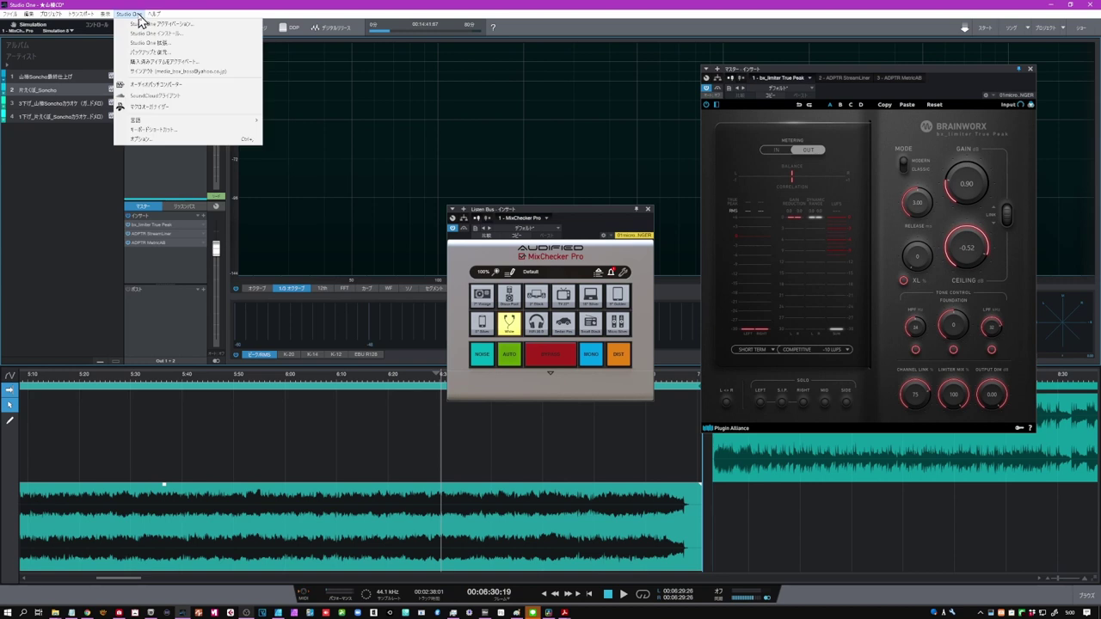
pyautogui.moveTo(107, 13)
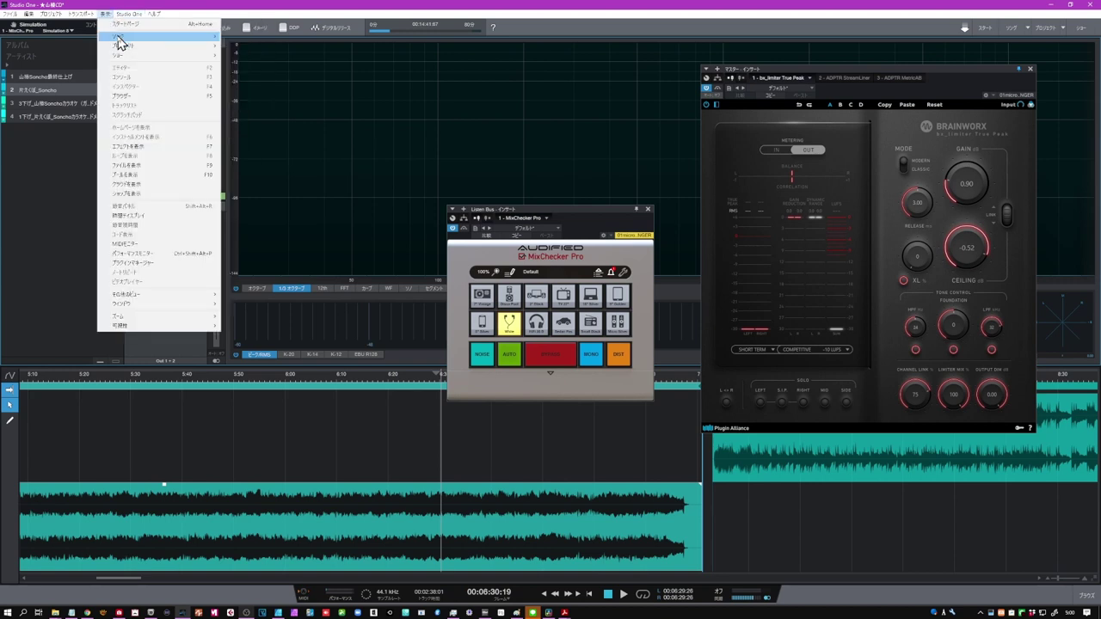
pyautogui.moveTo(118, 38)
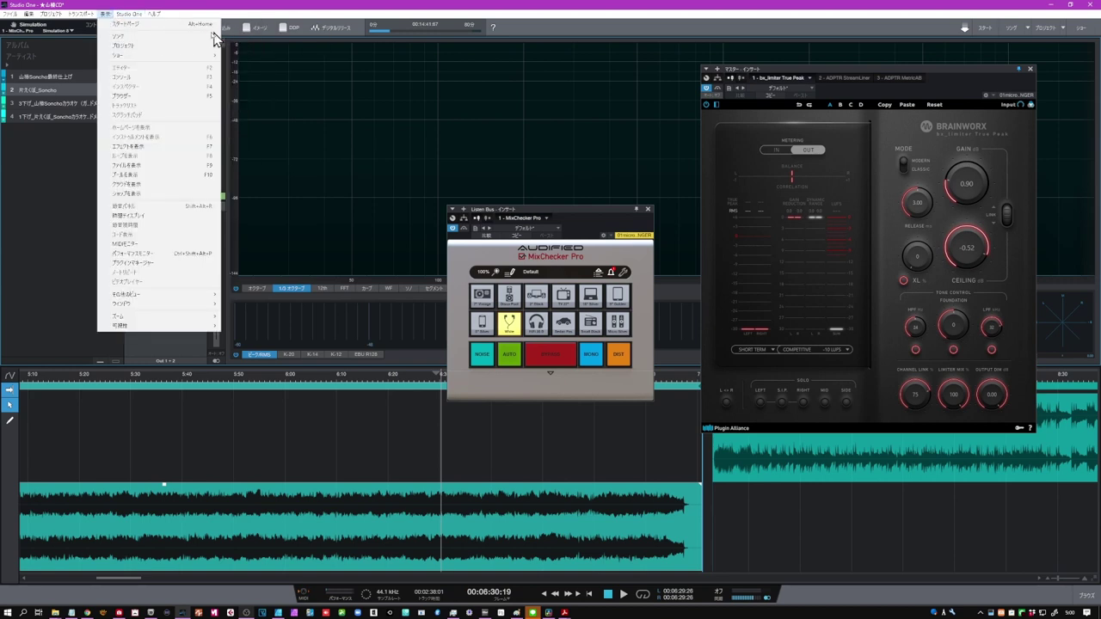
pyautogui.click(244, 40)
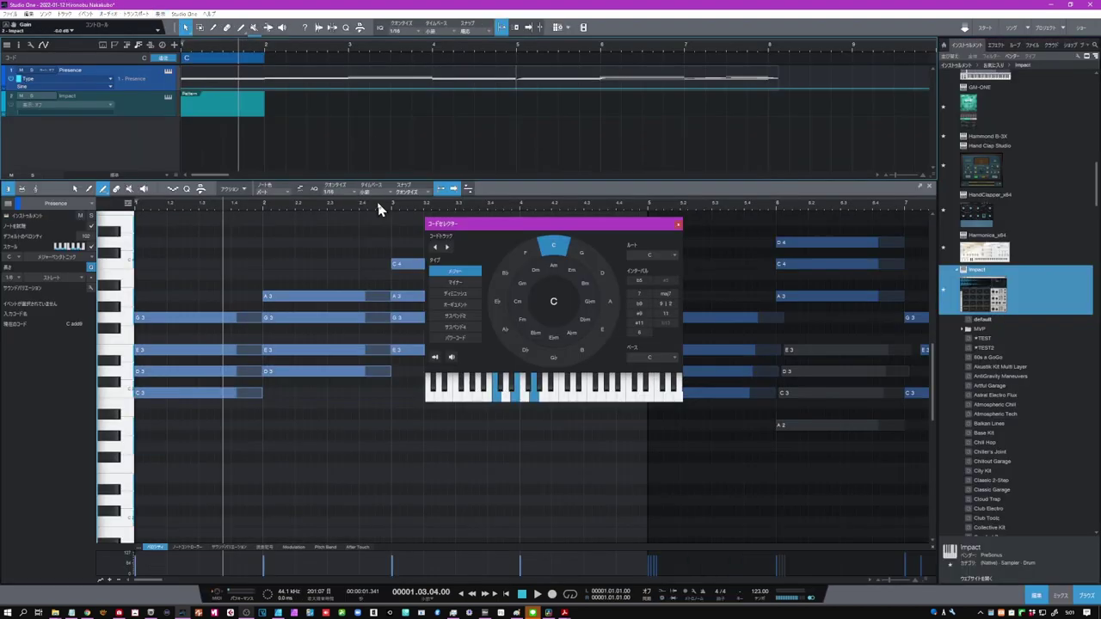
# - Show the Presence track's instrument editor, play the song, and stop playback in bar 4
pyautogui.click(168, 73)
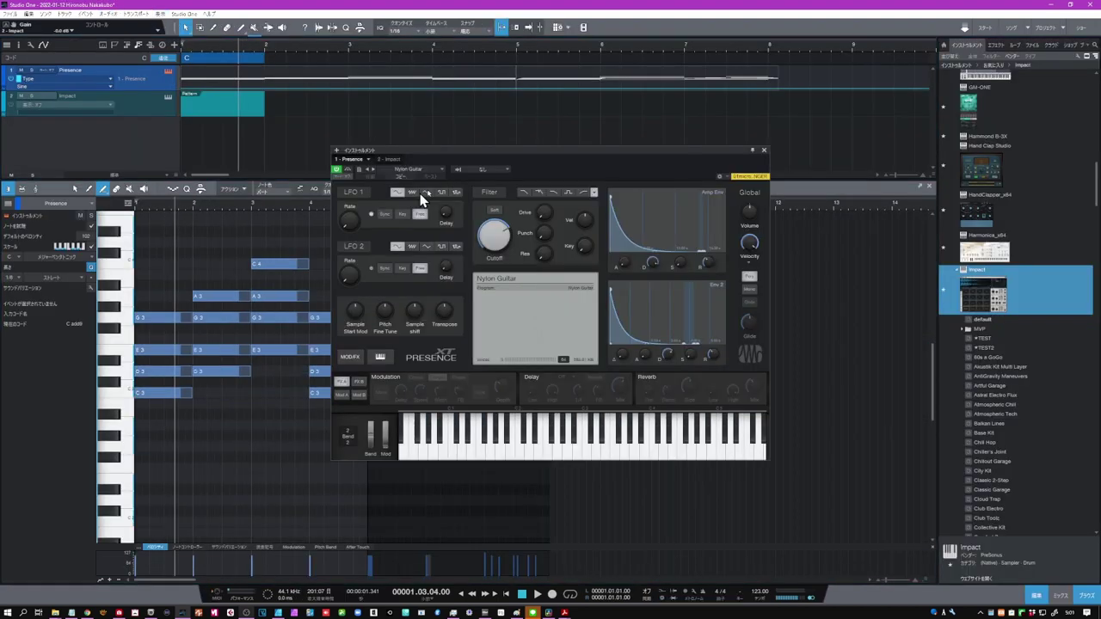
pyautogui.click(537, 594)
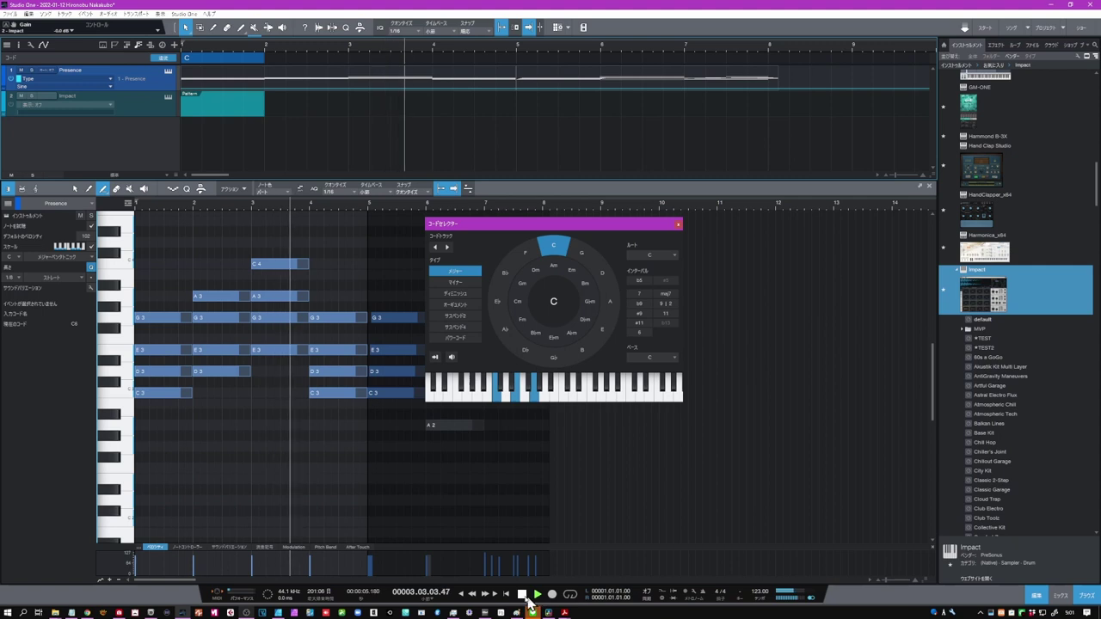
pyautogui.click(523, 594)
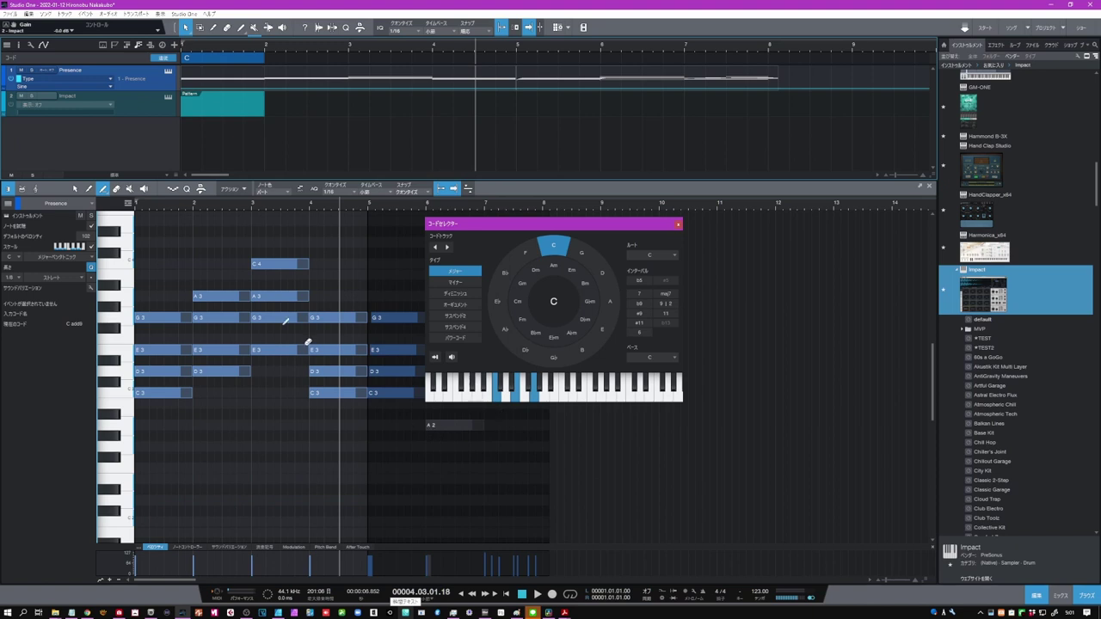
# - Stagger the start times of the bar 1 chord's four notes upward from C3 to G3, like a strum
pyautogui.press('e')
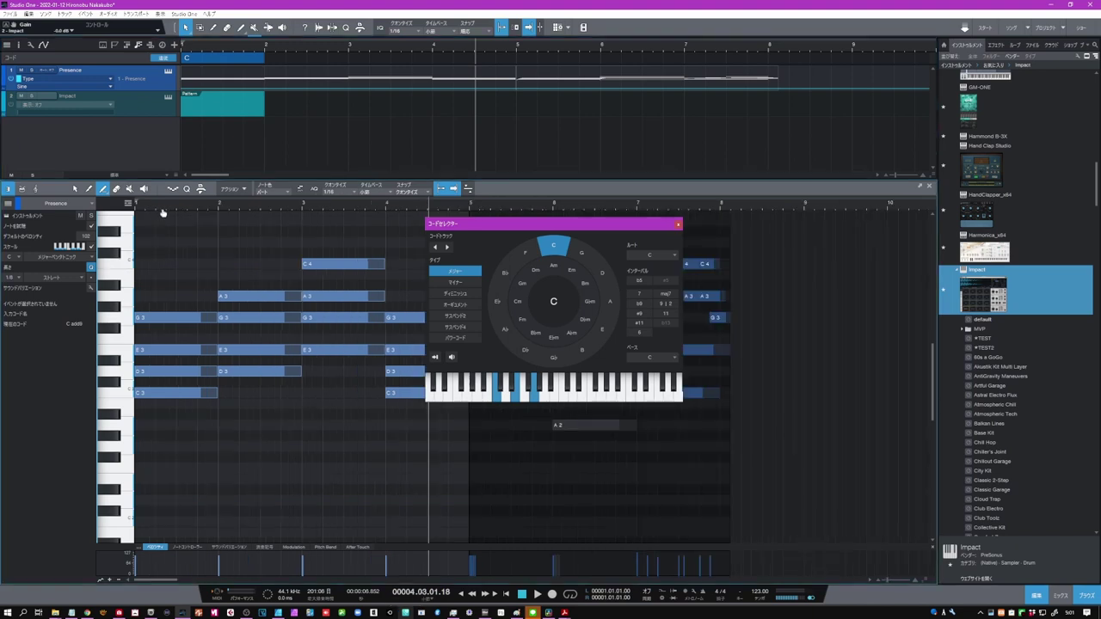
pyautogui.press('e')
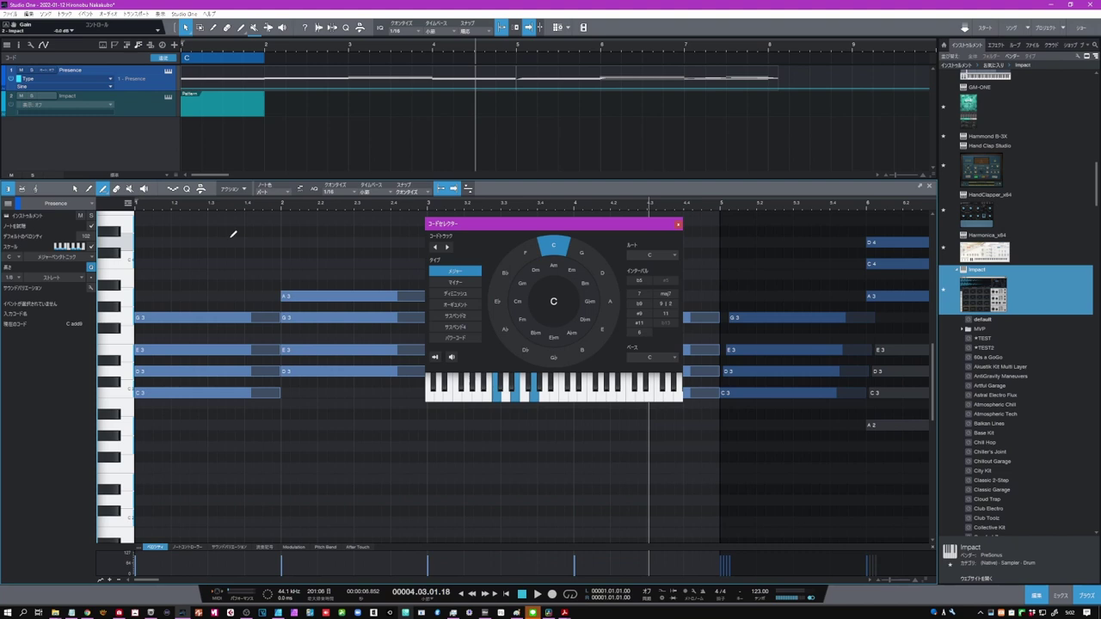
pyautogui.click(76, 189)
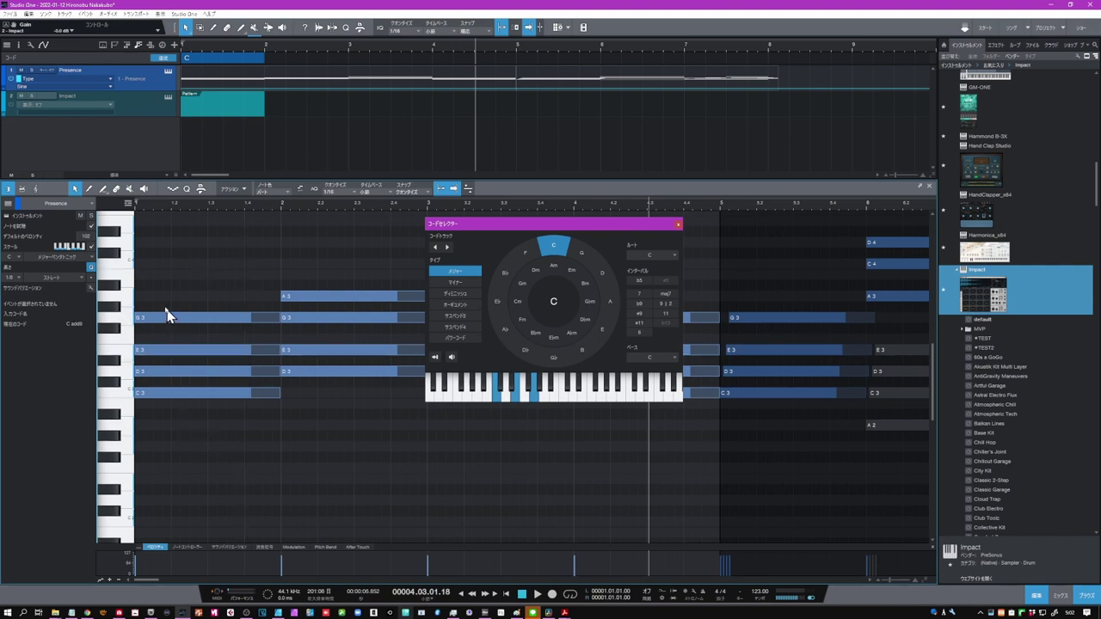
pyautogui.moveTo(153, 278); pyautogui.dragTo(251, 433)
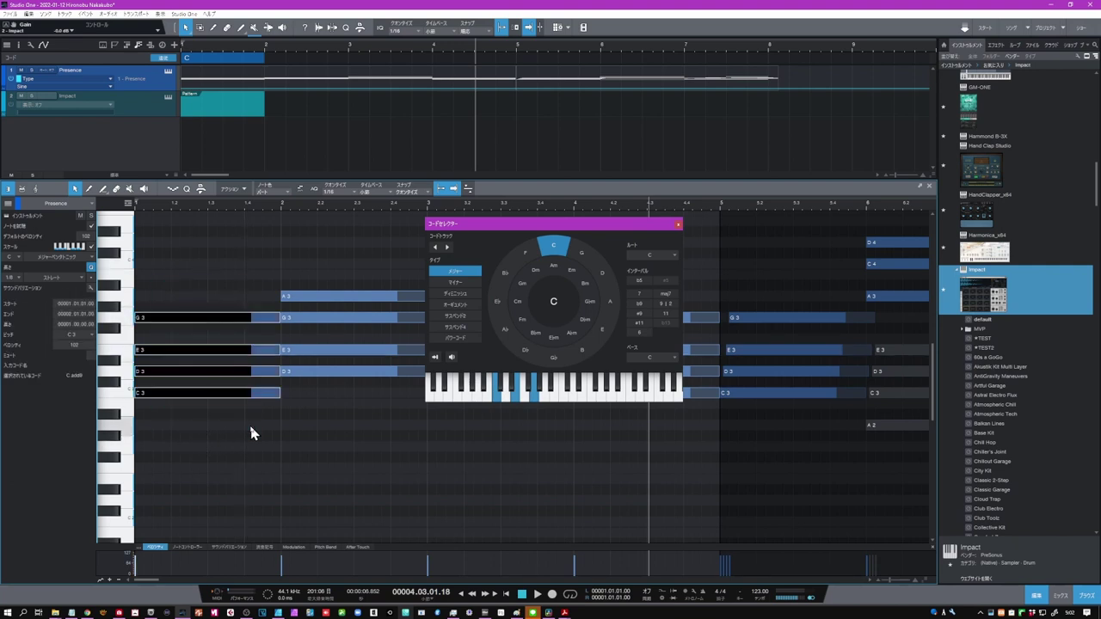
pyautogui.click(184, 322)
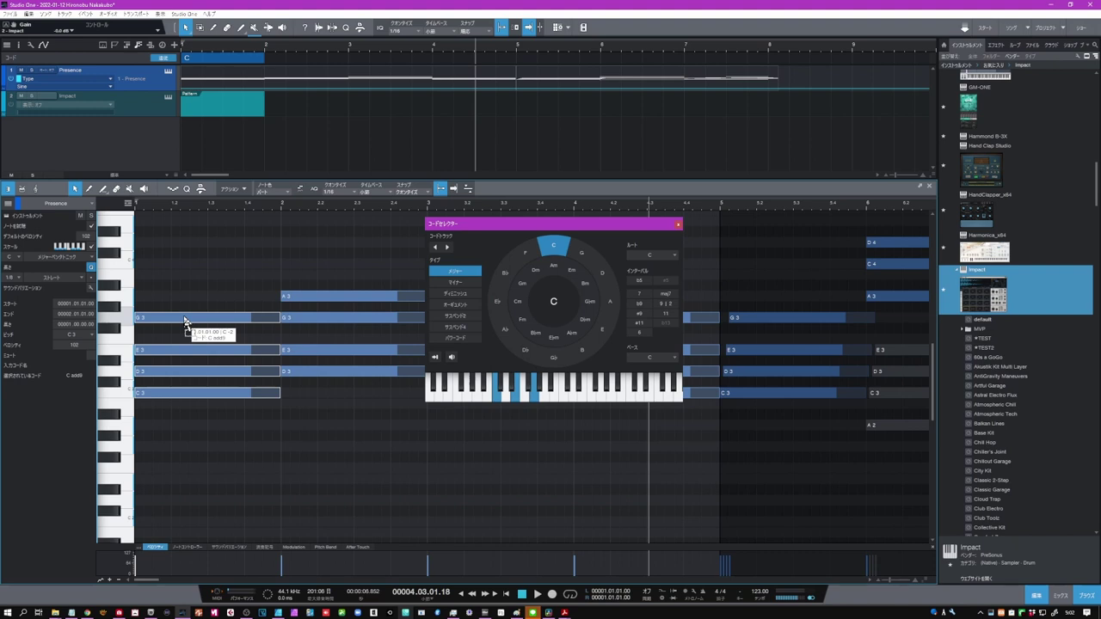
pyautogui.moveTo(184, 323); pyautogui.dragTo(207, 328)
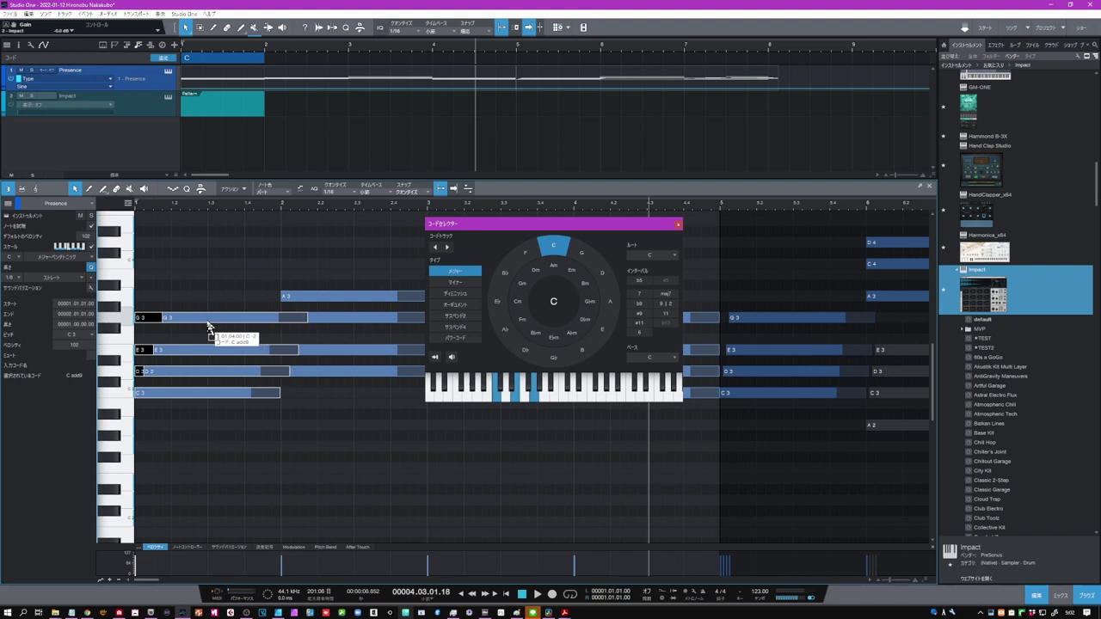
pyautogui.moveTo(207, 328); pyautogui.dragTo(202, 327)
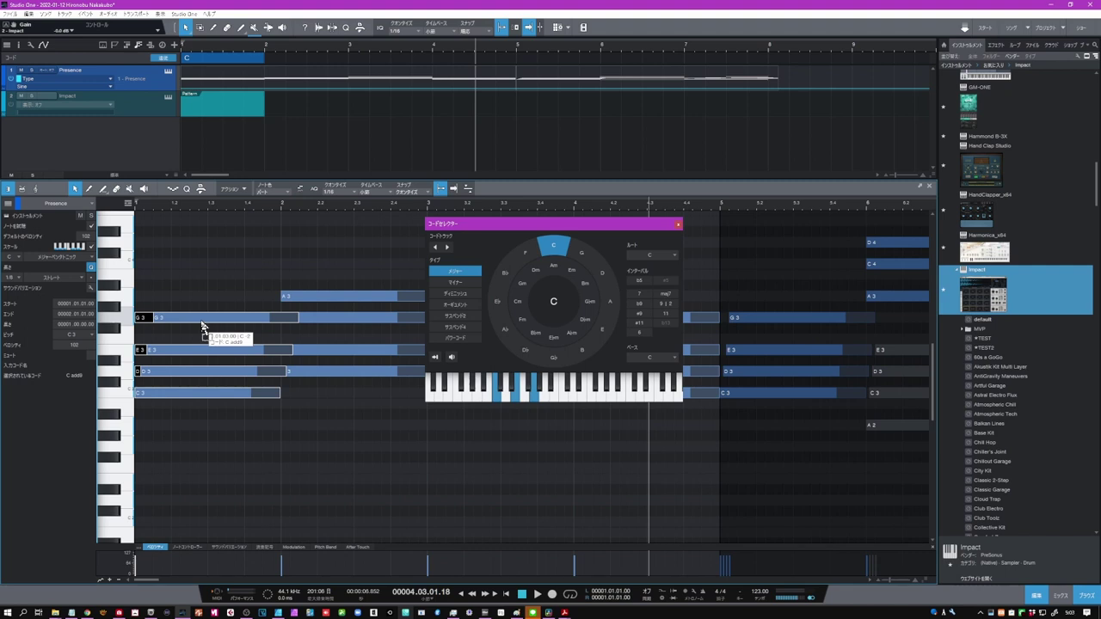
pyautogui.moveTo(203, 327); pyautogui.dragTo(203, 327)
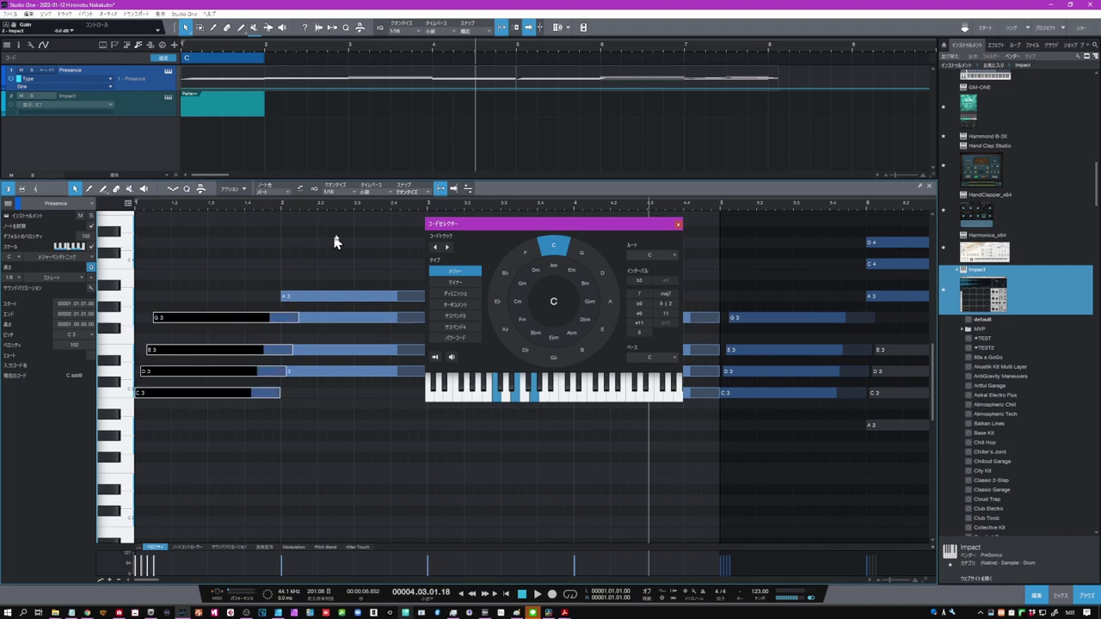
# - With snapping off and the chord selector closed, stagger the bar 2 chord's note starts downward from A3 to D3
pyautogui.click(444, 190)
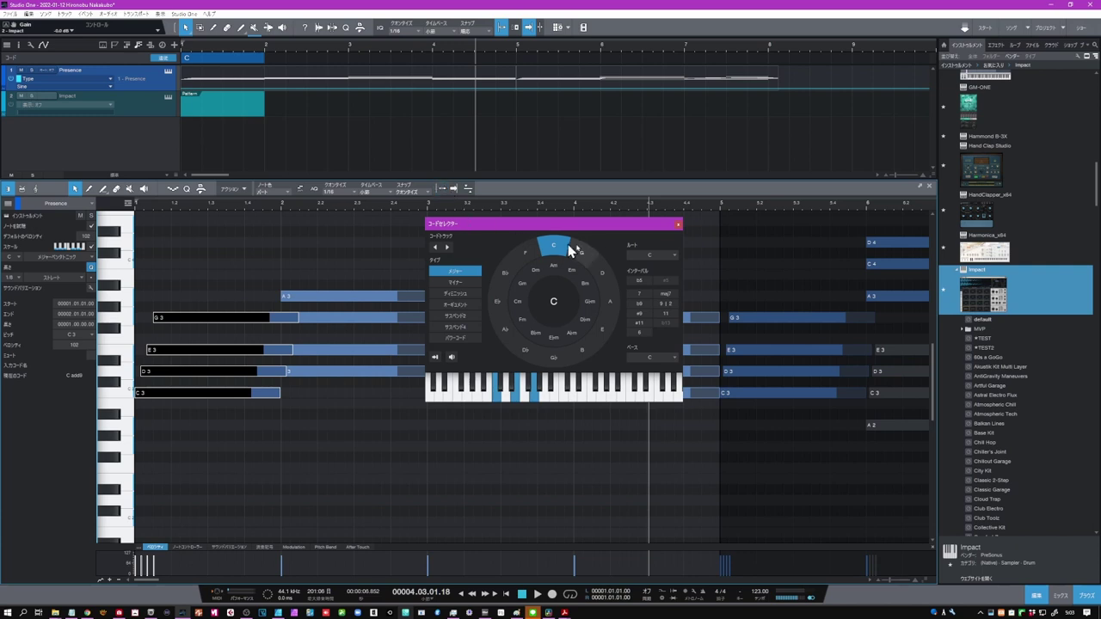
pyautogui.click(678, 224)
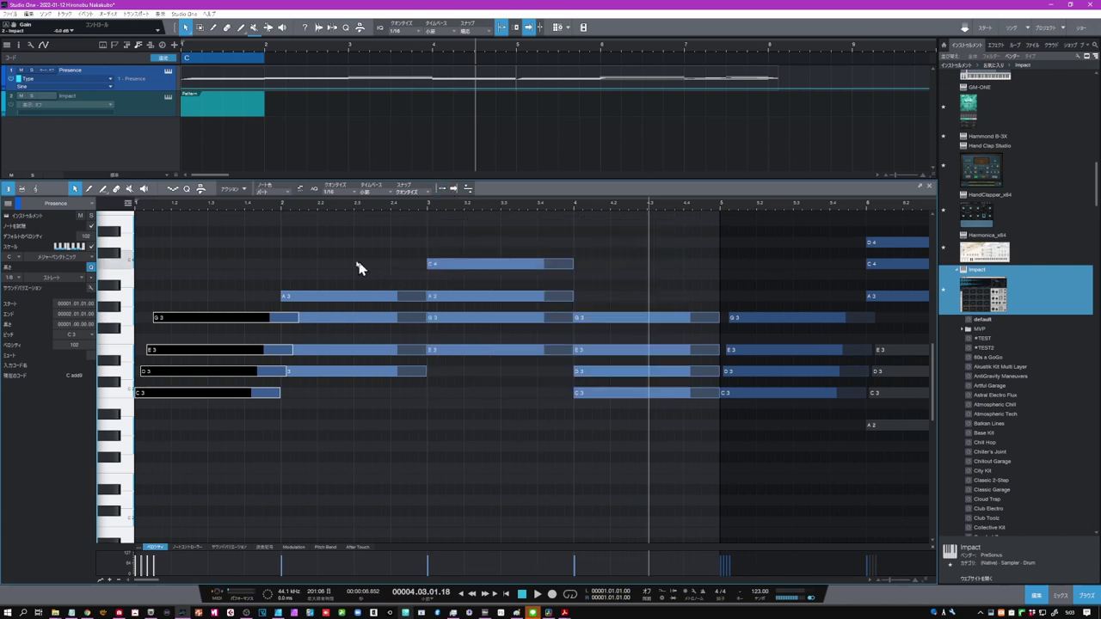
pyautogui.moveTo(315, 248); pyautogui.dragTo(362, 399)
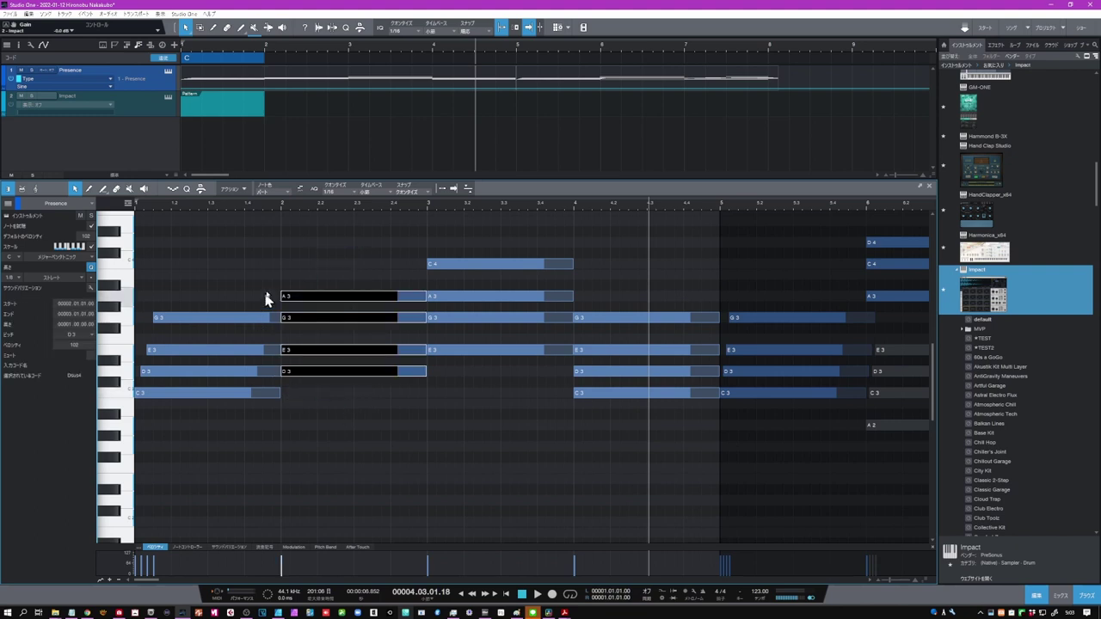
pyautogui.click(315, 379)
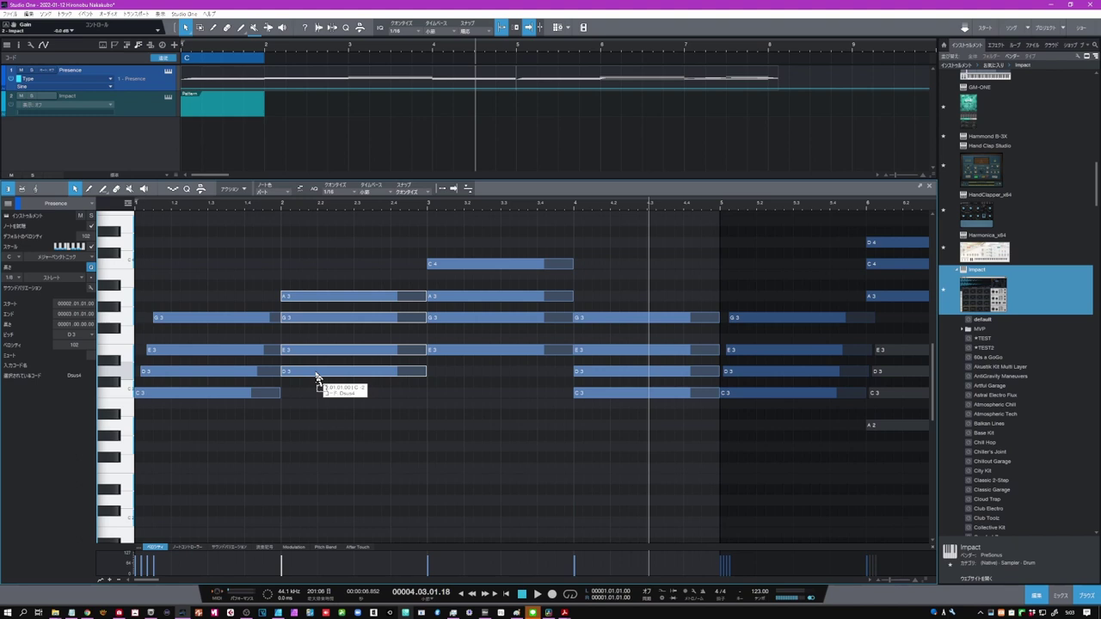
pyautogui.moveTo(315, 379)
pyautogui.mouseDown()
pyautogui.moveTo(369, 381)
pyautogui.moveTo(309, 378)
pyautogui.moveTo(332, 382)
pyautogui.mouseUp()
pyautogui.moveTo(329, 427); pyautogui.dragTo(350, 283)
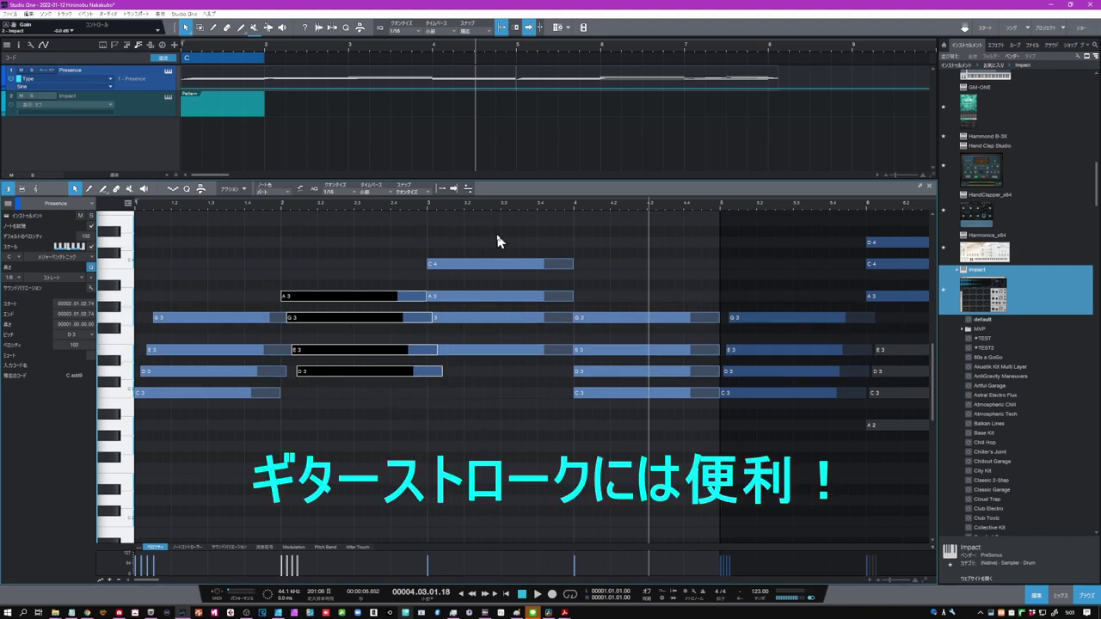
# - Select the bar 3 and bar 4 chords together and slightly stagger their note starts from the lowest note upward
pyautogui.moveTo(495, 234); pyautogui.dragTo(644, 442)
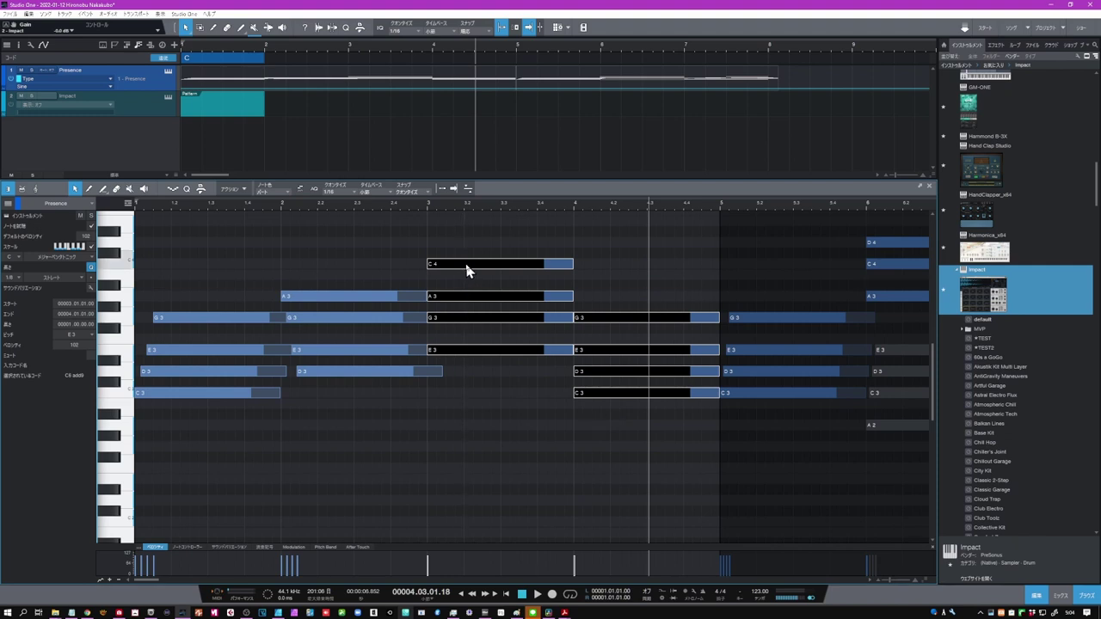
pyautogui.moveTo(468, 264)
pyautogui.mouseDown()
pyautogui.moveTo(503, 272)
pyautogui.moveTo(480, 282)
pyautogui.mouseUp()
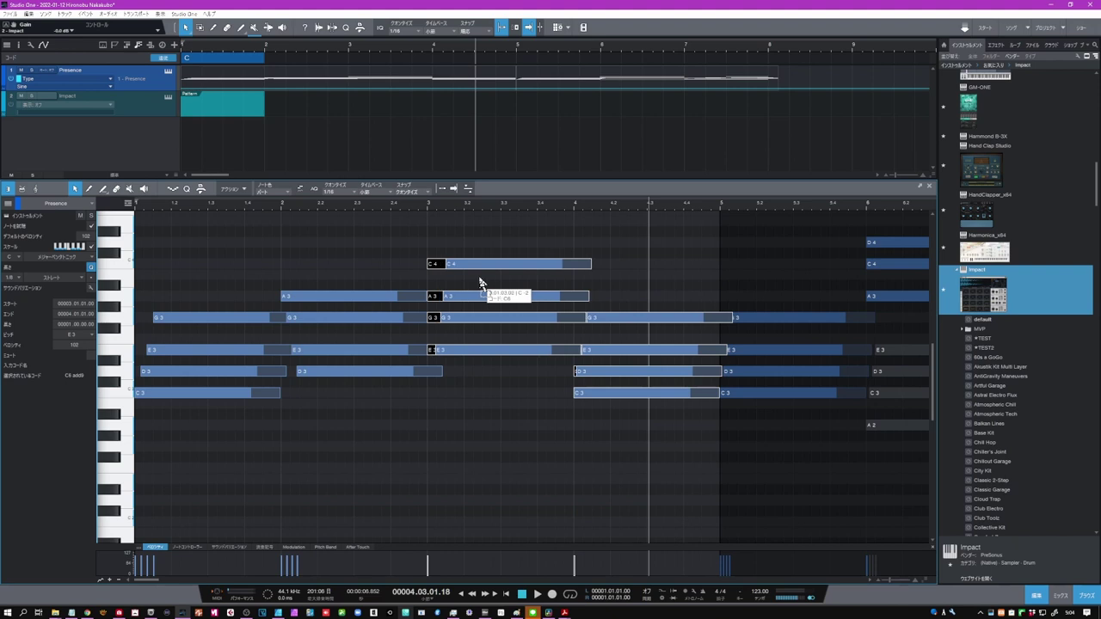
pyautogui.moveTo(480, 282); pyautogui.dragTo(508, 284)
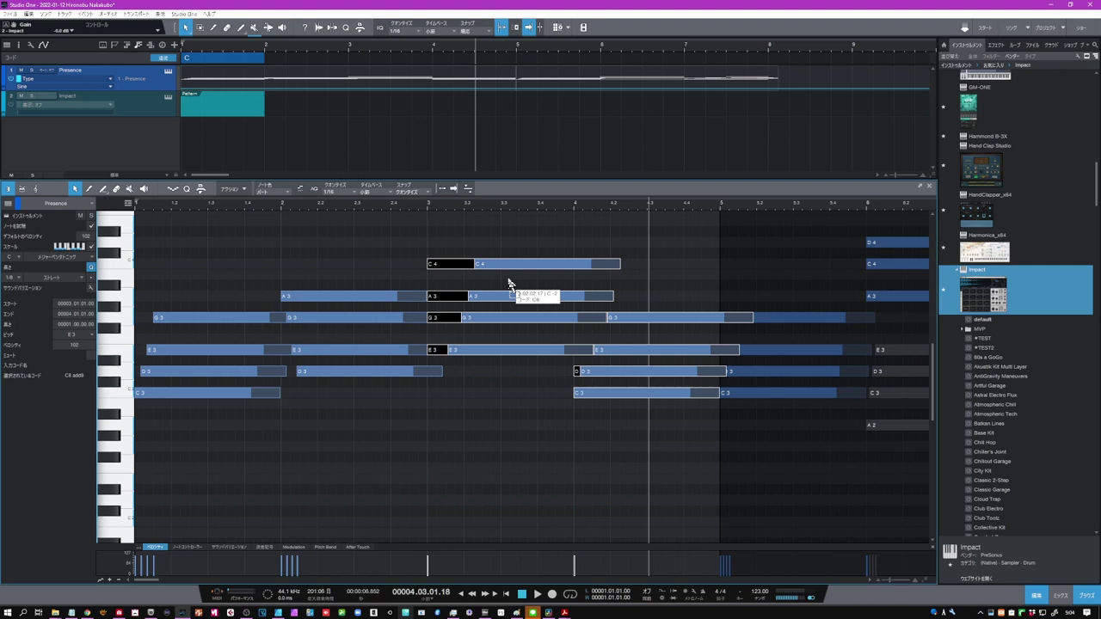
pyautogui.moveTo(509, 285); pyautogui.dragTo(474, 287)
# - Spread the bar 4 chord's note starts further apart from C3 up to G3, and clear the selection
pyautogui.moveTo(593, 308); pyautogui.dragTo(644, 386)
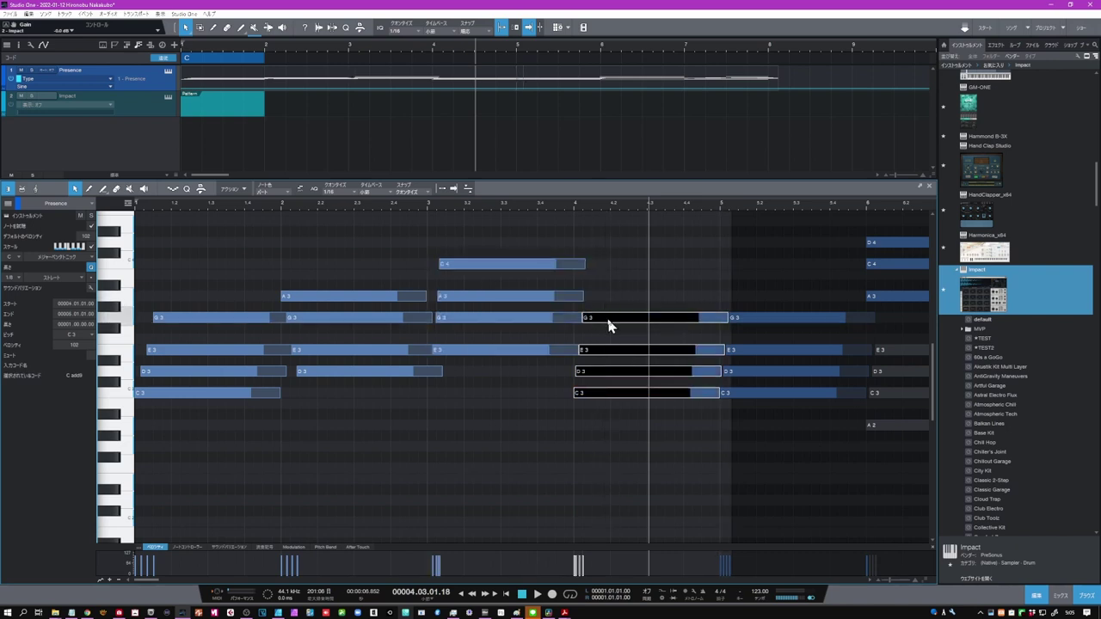
pyautogui.moveTo(608, 324); pyautogui.dragTo(624, 324)
pyautogui.click(488, 335)
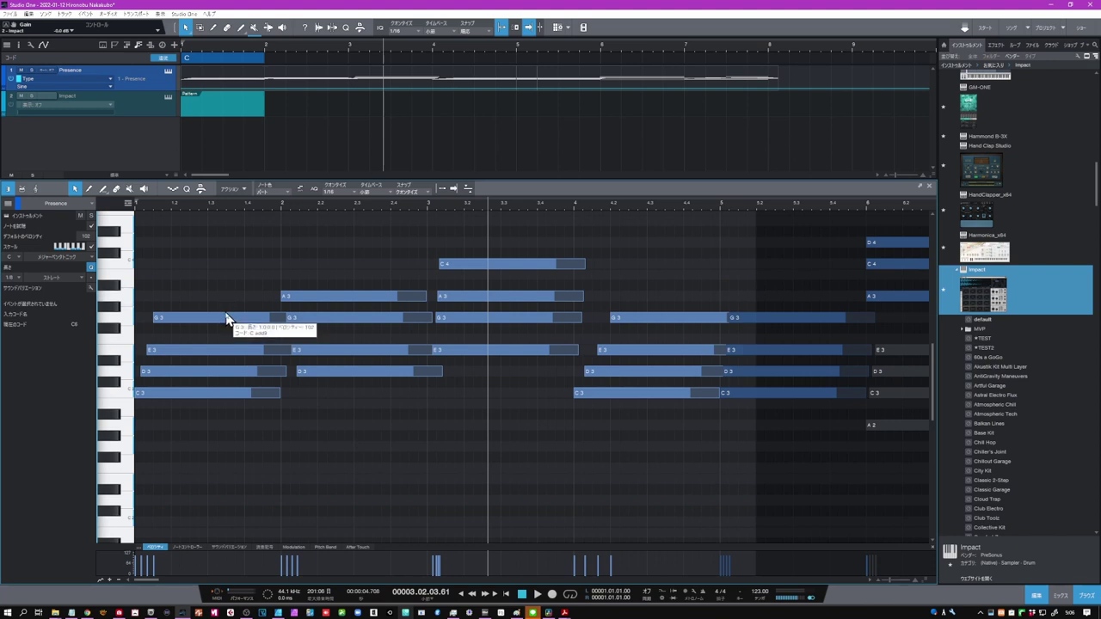
# - Paint short freehand E4 and D4 notes above the chord in bar 1
pyautogui.click(104, 190)
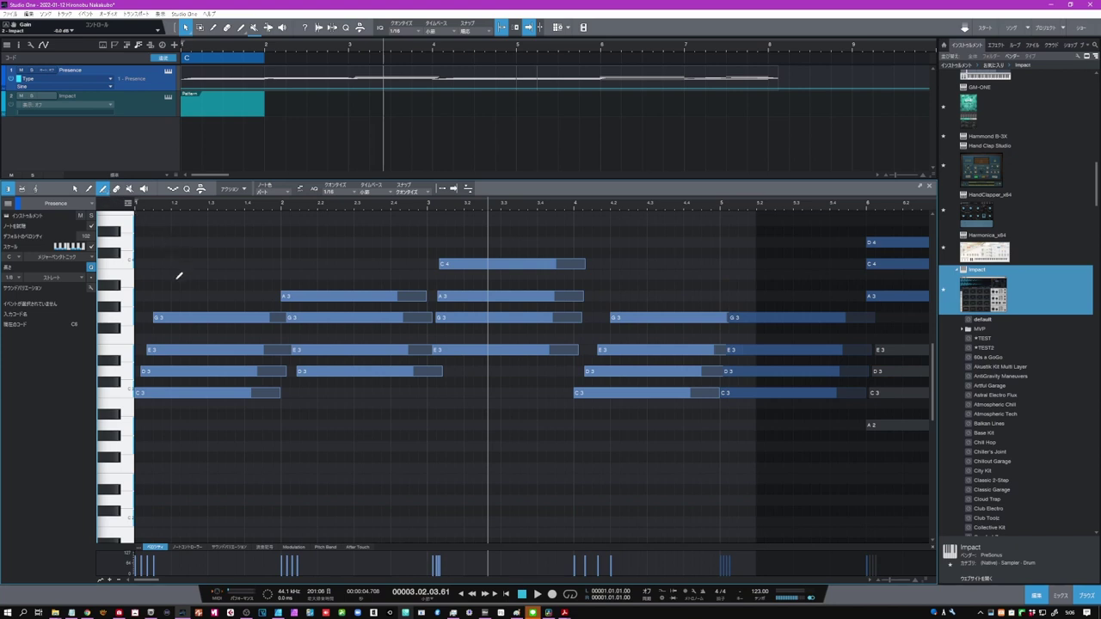
pyautogui.click(186, 218)
pyautogui.moveTo(188, 216); pyautogui.dragTo(226, 221)
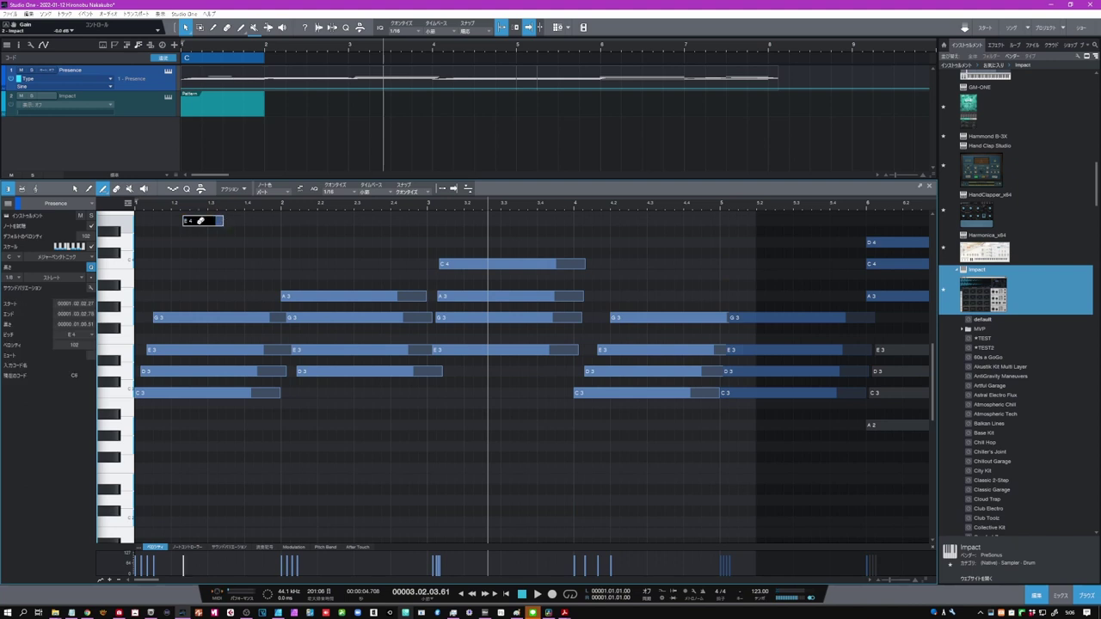
pyautogui.click(196, 241)
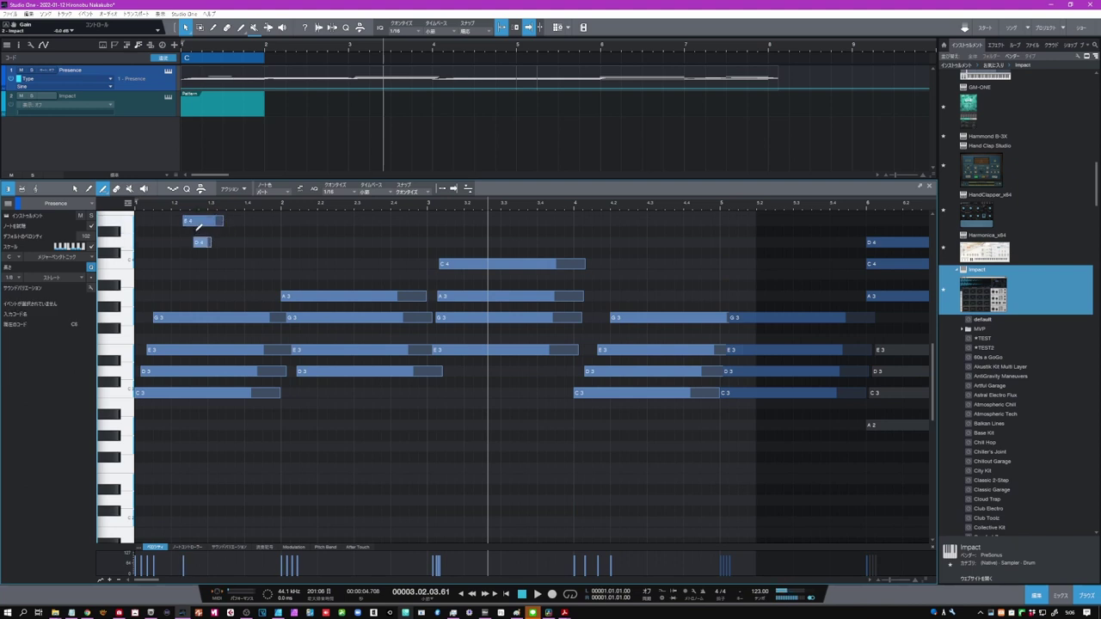
pyautogui.moveTo(198, 228)
pyautogui.mouseDown()
pyautogui.moveTo(249, 228)
pyautogui.moveTo(227, 249)
pyautogui.moveTo(280, 250)
pyautogui.mouseUp()
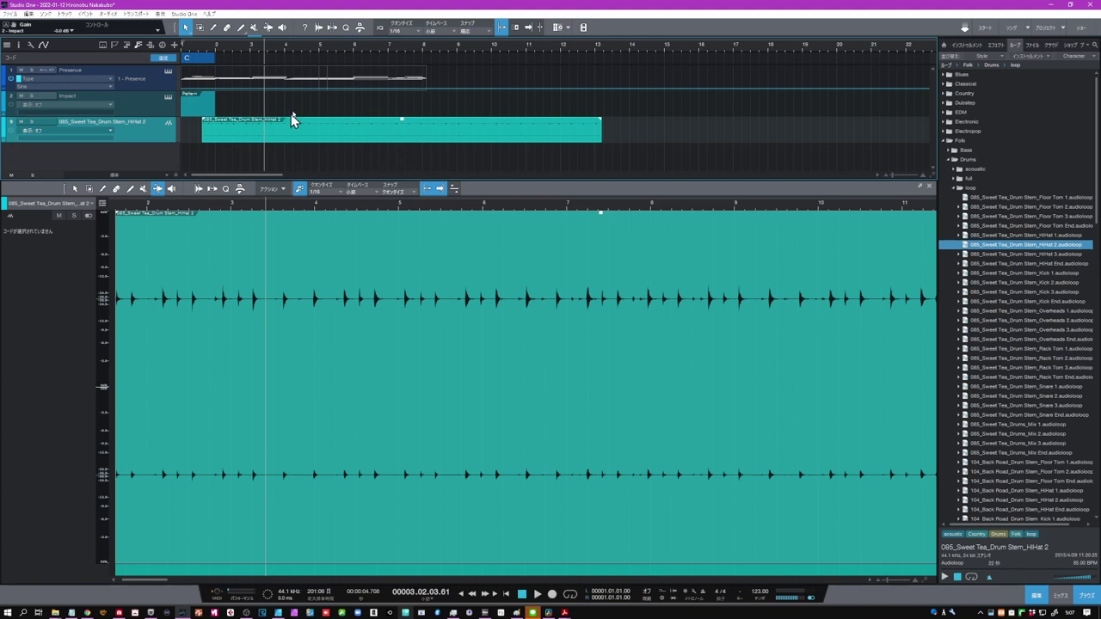
# - Move the Sweet Tea HiHat 2 audio event so that it starts at about 2.2 in the arrangement
pyautogui.press('e')
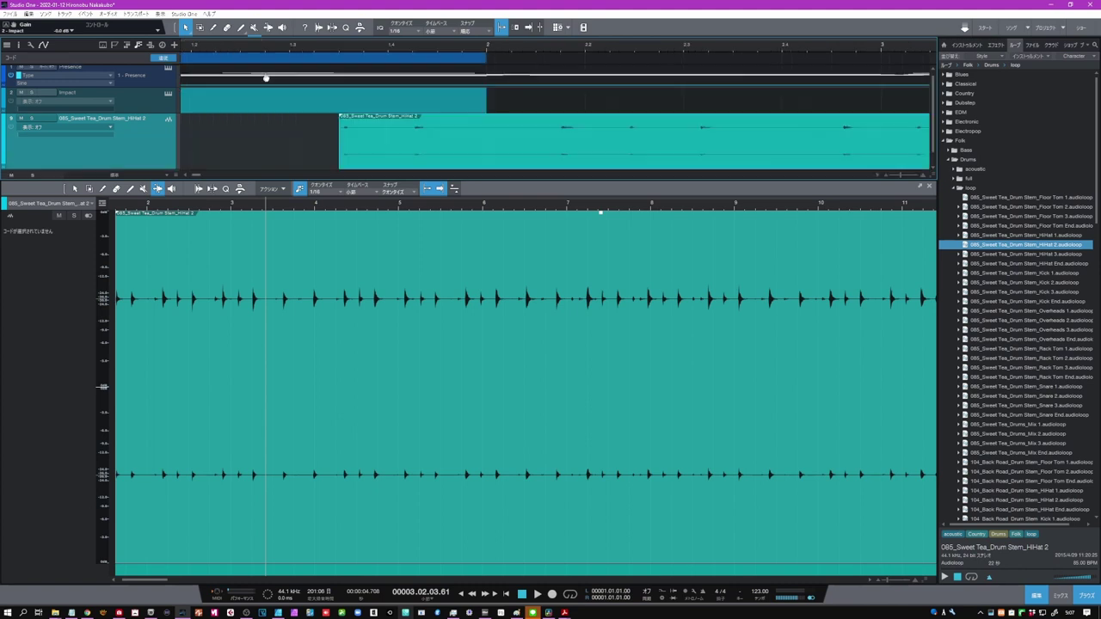
pyautogui.moveTo(499, 147); pyautogui.dragTo(696, 153)
pyautogui.moveTo(582, 125); pyautogui.dragTo(585, 126)
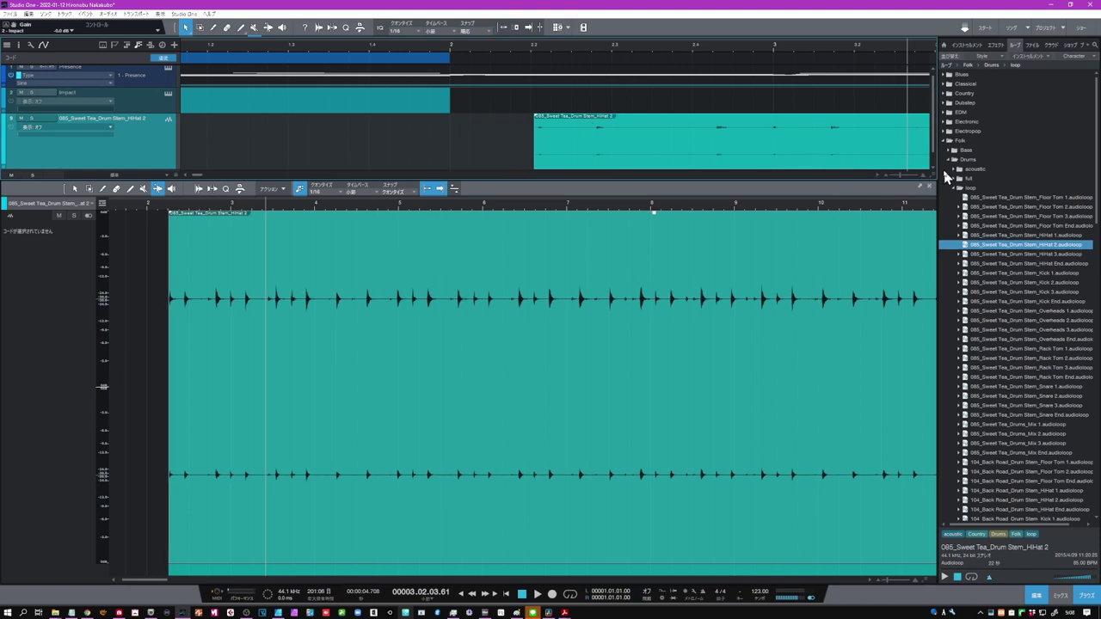
# - Split the HiHat 2 event at the start of bar 3 and time-stretch its first piece back to the start of bar 2
pyautogui.moveTo(935, 170); pyautogui.dragTo(935, 221)
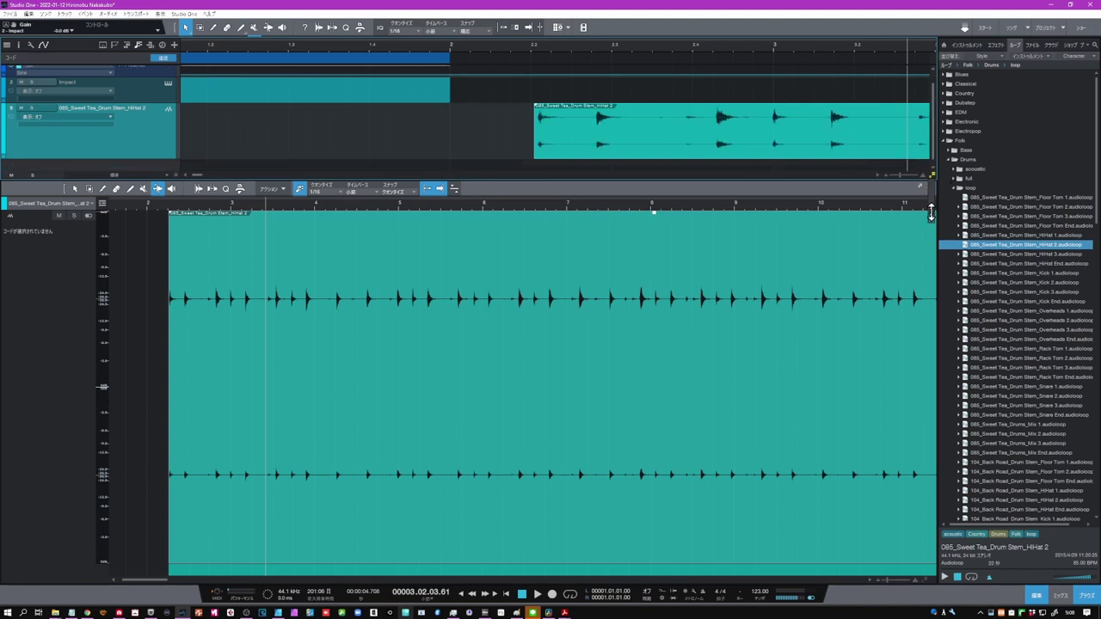
pyautogui.click(779, 50)
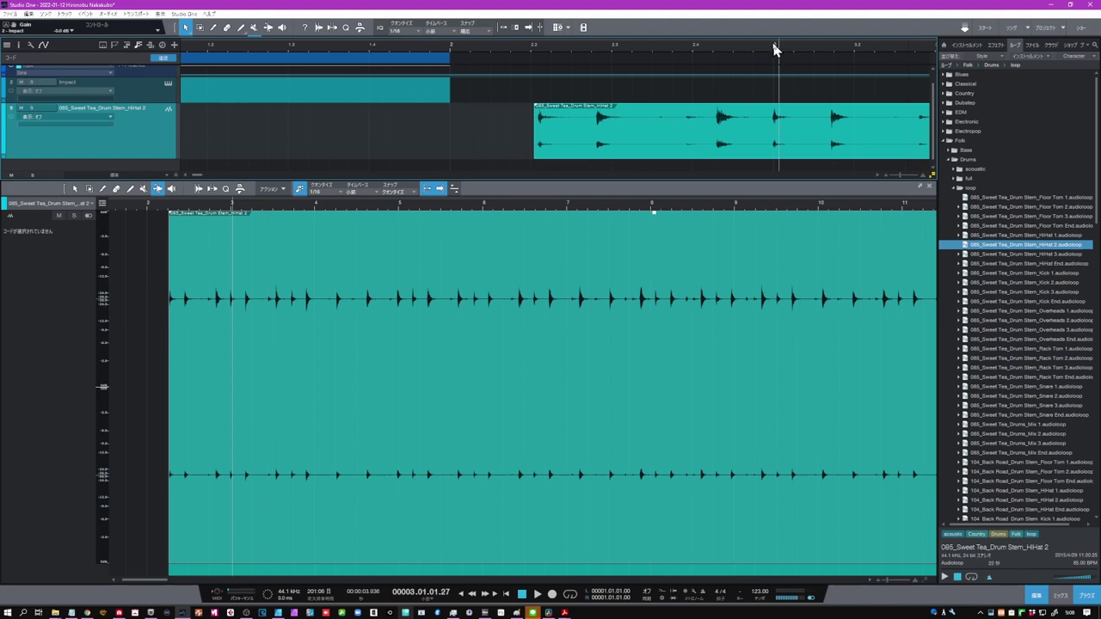
pyautogui.click(773, 53)
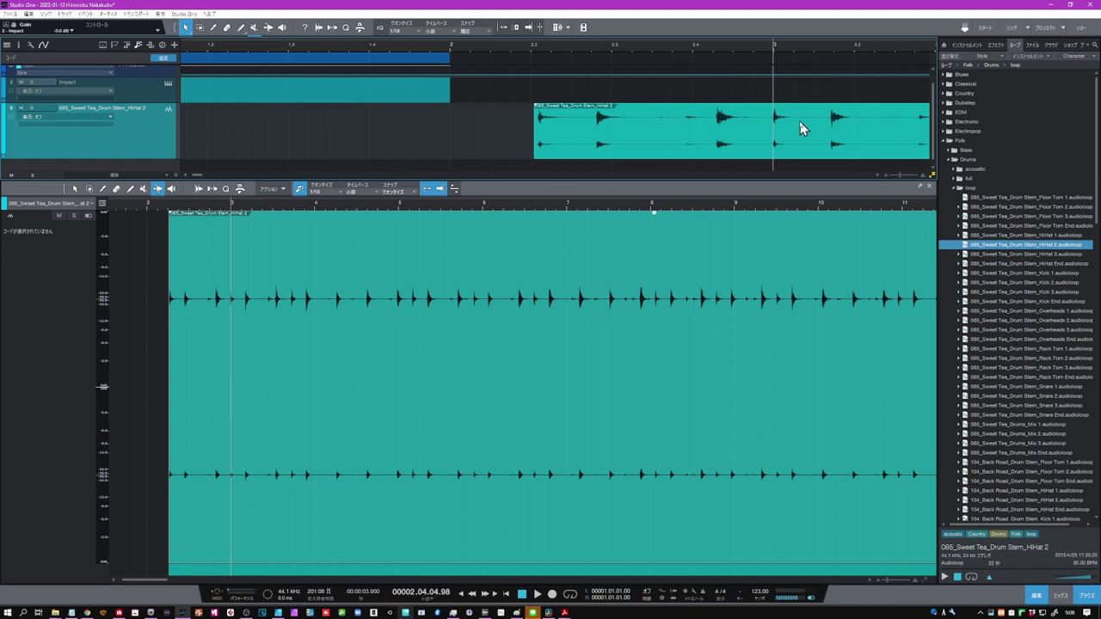
pyautogui.hotkey('alt', 'x')
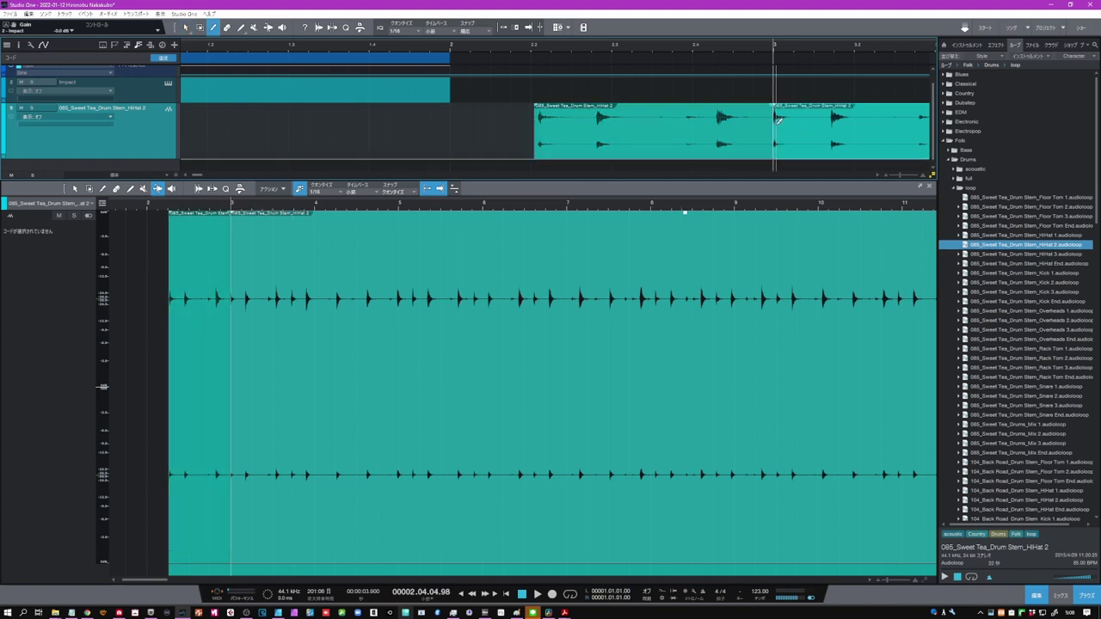
pyautogui.press('3')
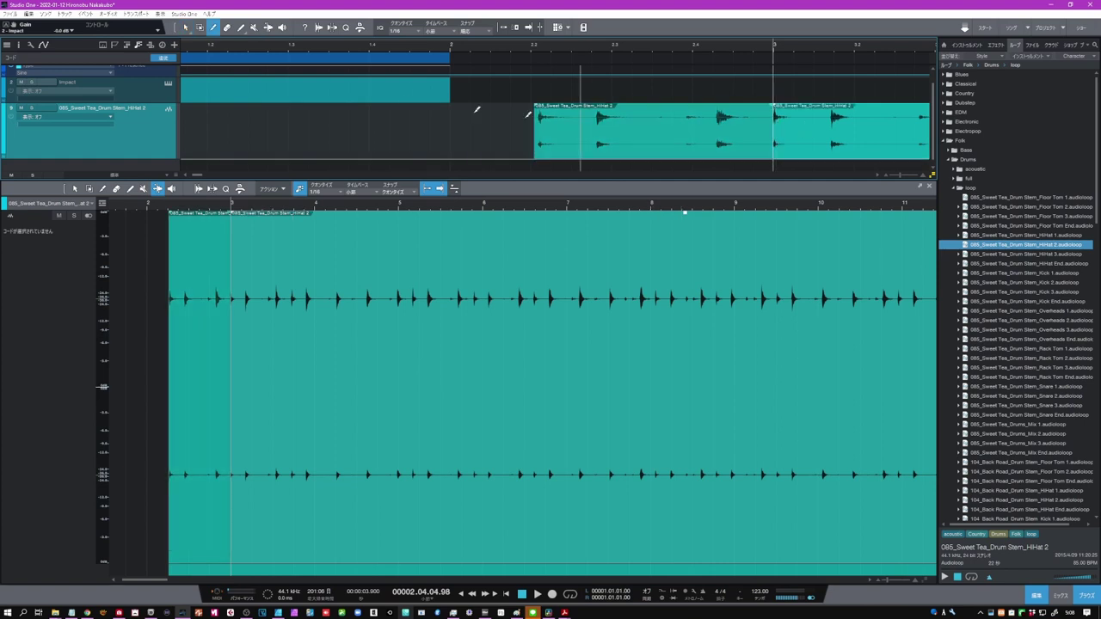
pyautogui.click(186, 27)
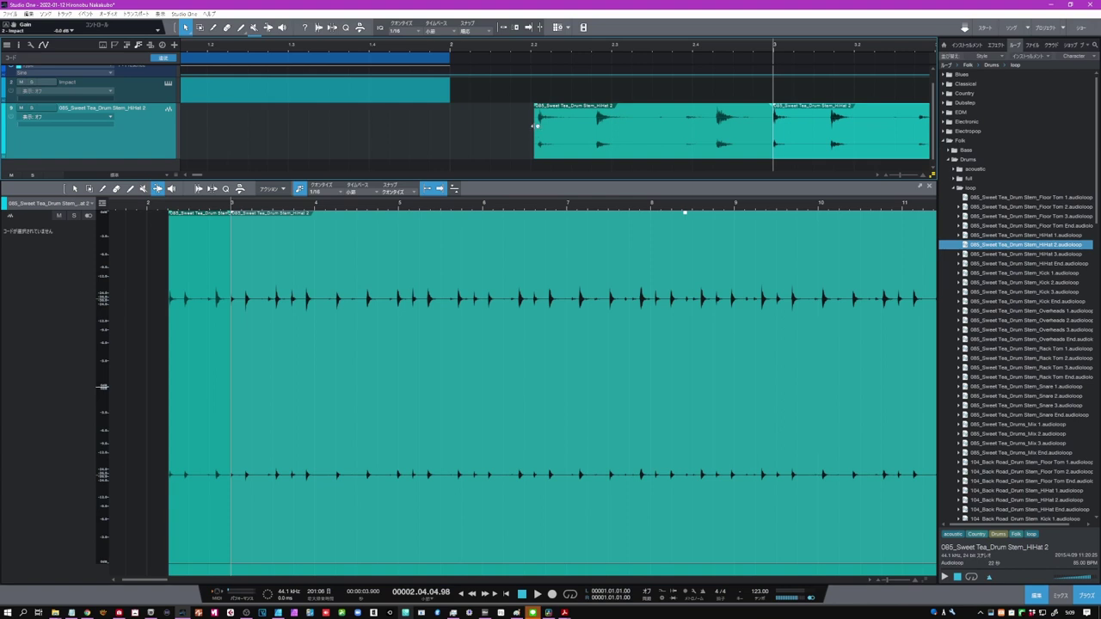
pyautogui.moveTo(535, 130); pyautogui.dragTo(446, 127)
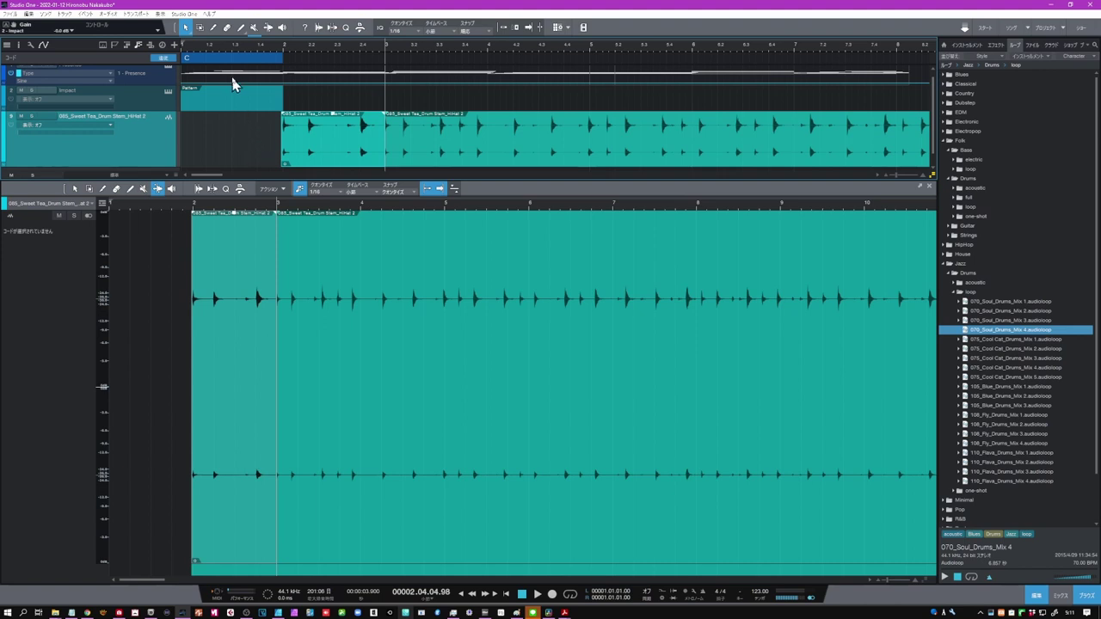
# - Change the chord track's C chord to E major with a b5 interval in the chord selector
pyautogui.doubleClick(231, 65)
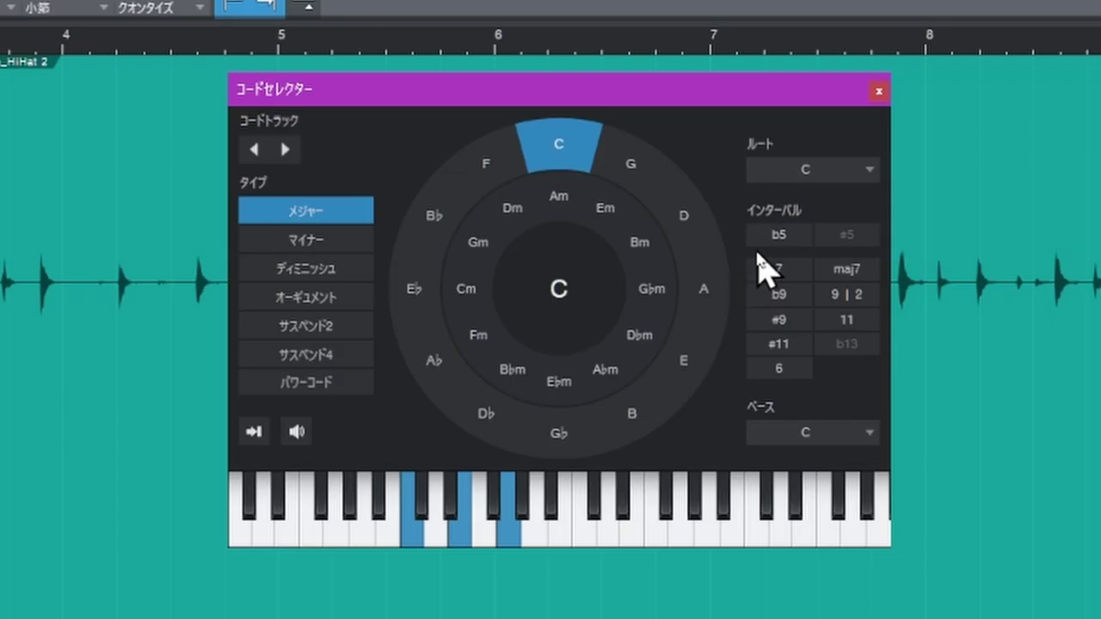
pyautogui.click(624, 211)
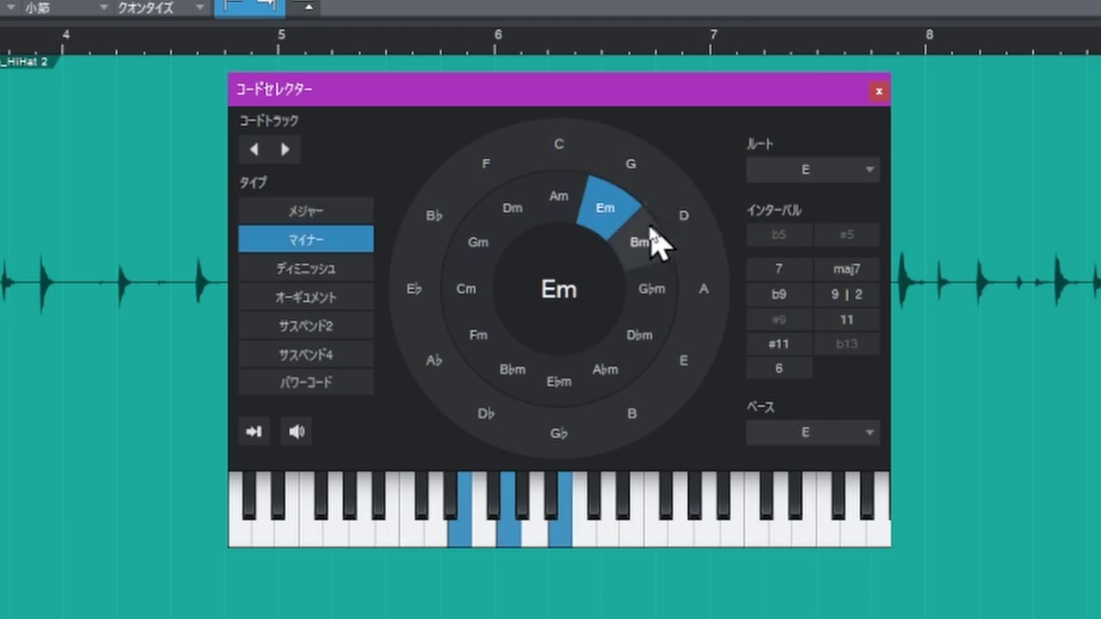
pyautogui.click(341, 220)
pyautogui.click(778, 233)
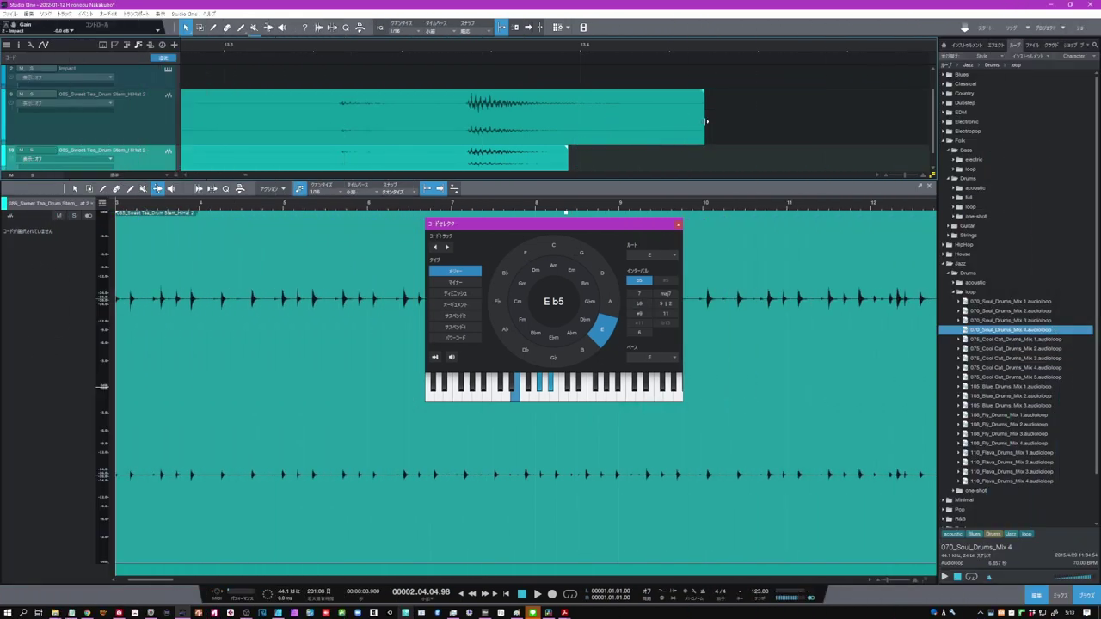
# - Shorten the end of the upper HiHat 2 event to just before 13.4
pyautogui.moveTo(706, 121); pyautogui.dragTo(594, 117)
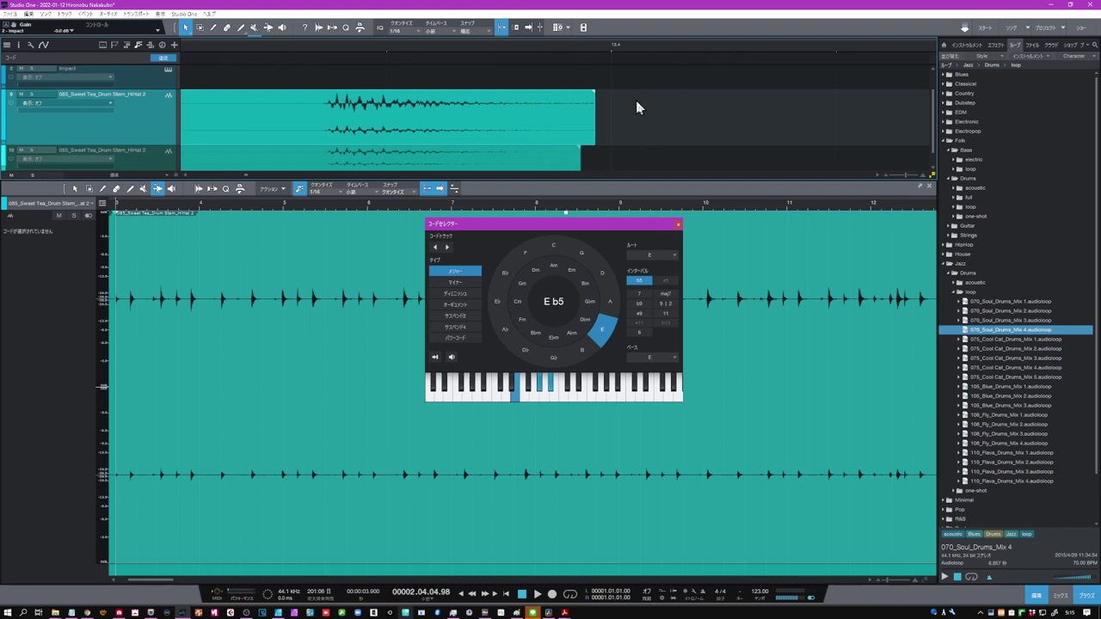
# - With snapping to event ends in use, trim the end of the upper HiHat 2 event to the lower event's end
pyautogui.click(488, 32)
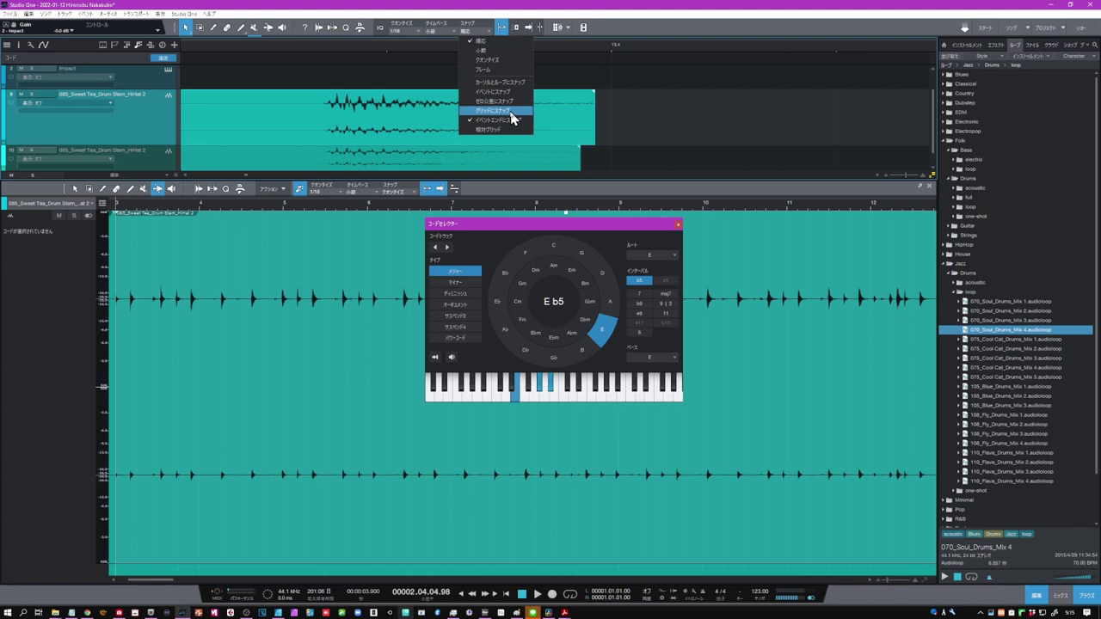
pyautogui.click(514, 123)
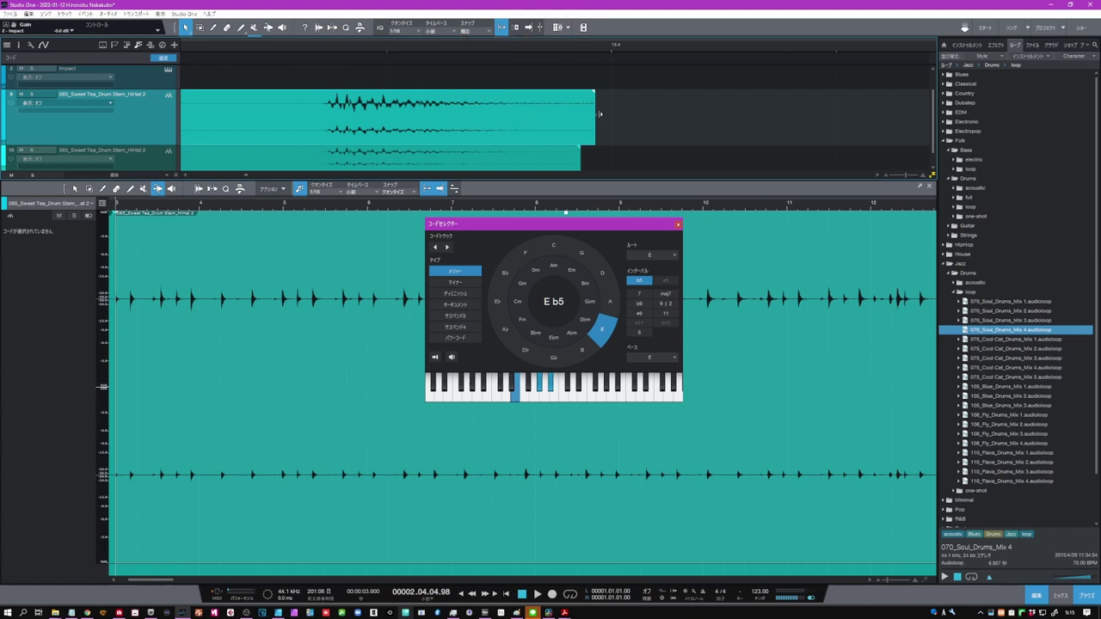
pyautogui.moveTo(596, 118); pyautogui.dragTo(584, 125)
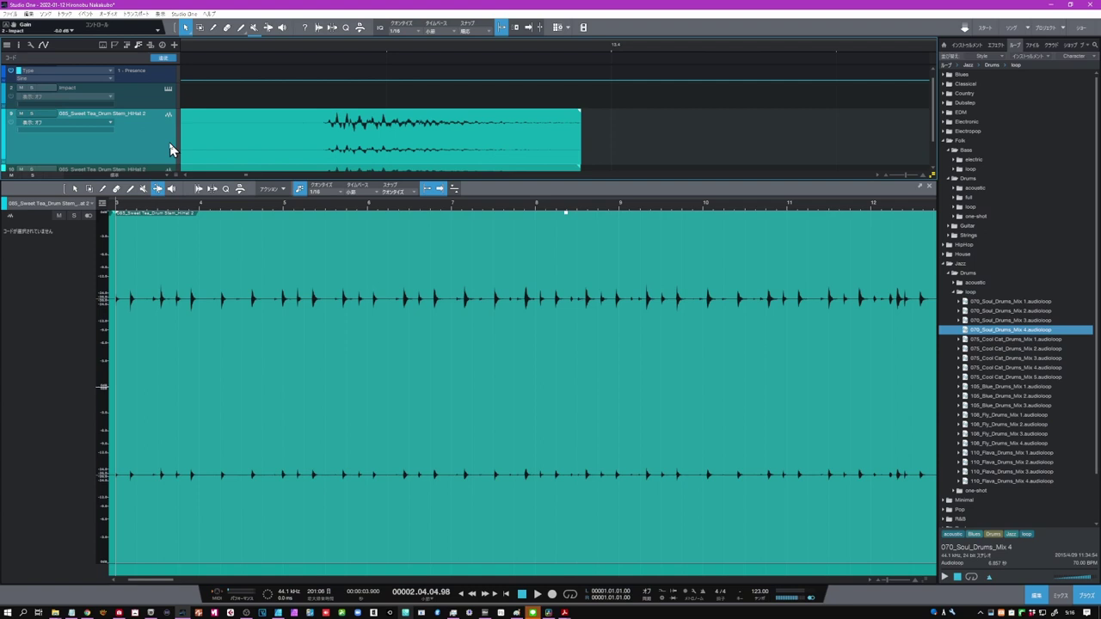
# - Open the Impact XT instrument, audition the Rim pad in bank A and copy that pad
pyautogui.click(170, 89)
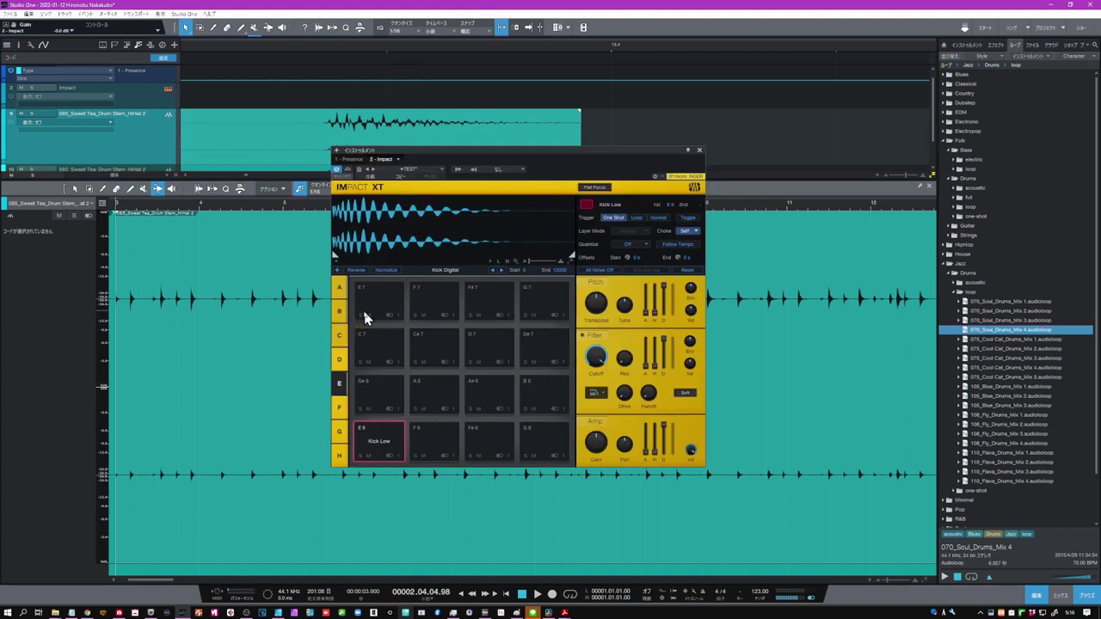
pyautogui.click(340, 289)
pyautogui.click(433, 442)
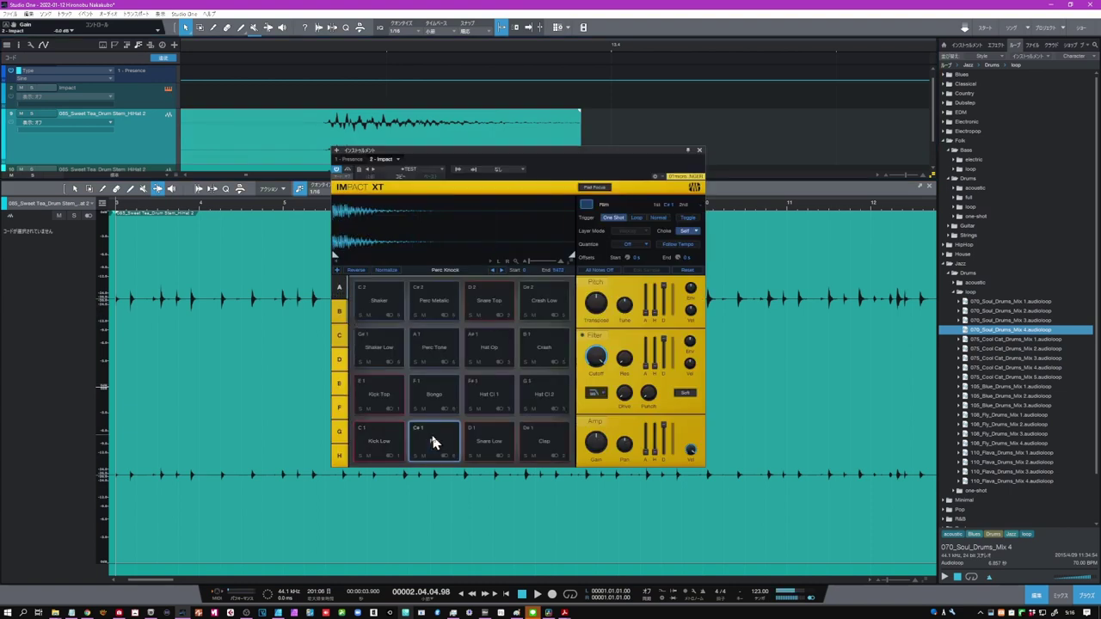
pyautogui.click(433, 442)
pyautogui.click(435, 442)
pyautogui.click(435, 442)
pyautogui.rightClick(433, 440)
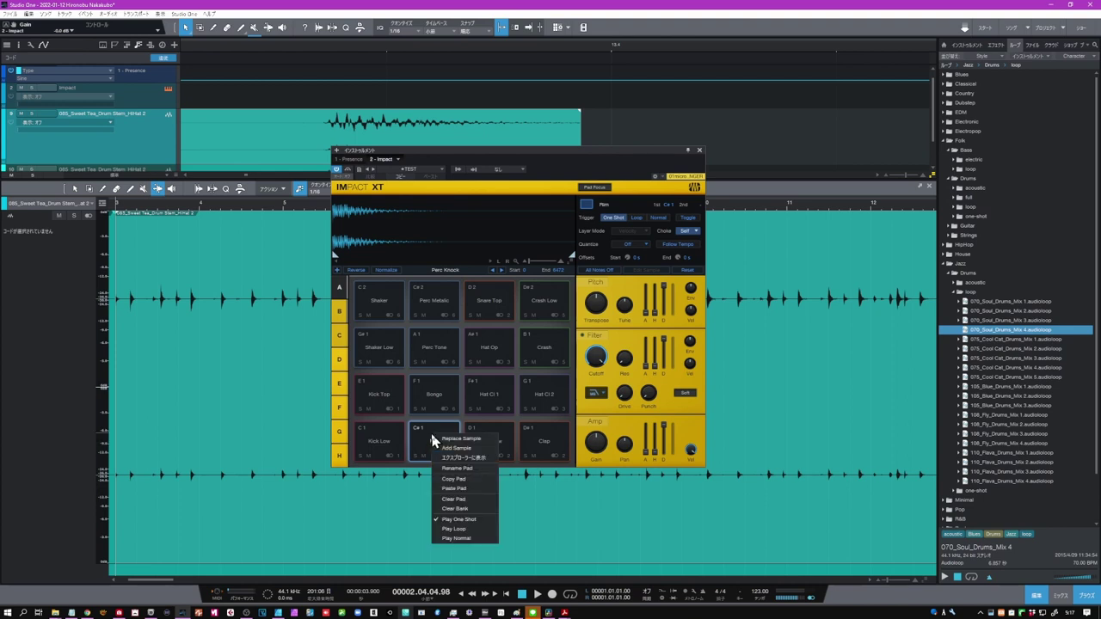
pyautogui.click(471, 480)
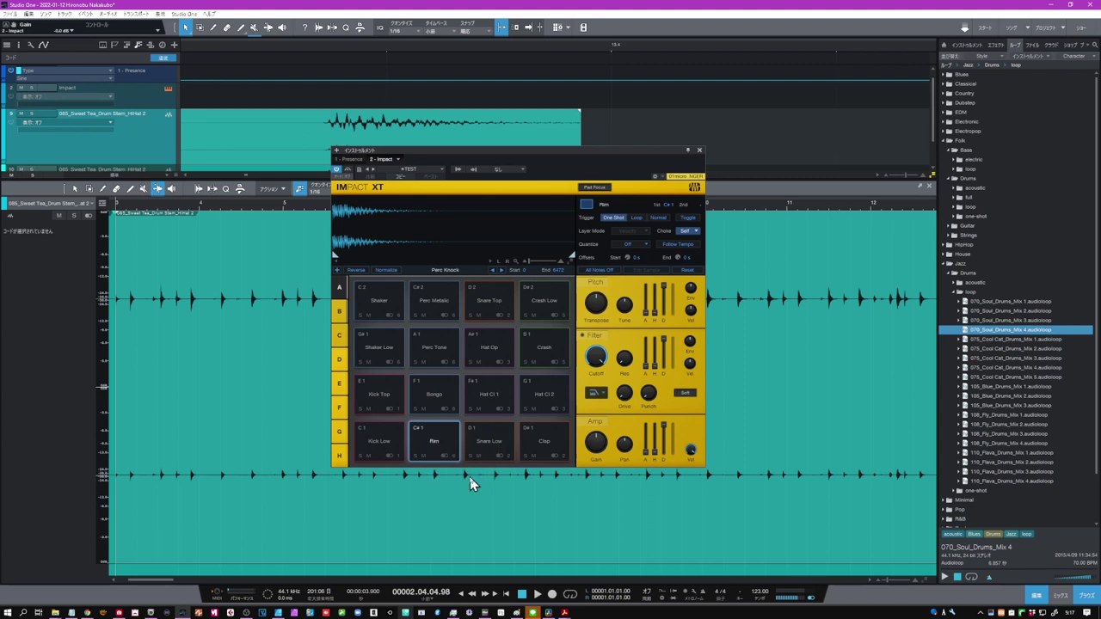
# - Paste the copied Rim pad onto the E 6 pad in bank E and shorten its sample end to about half the length
pyautogui.click(338, 382)
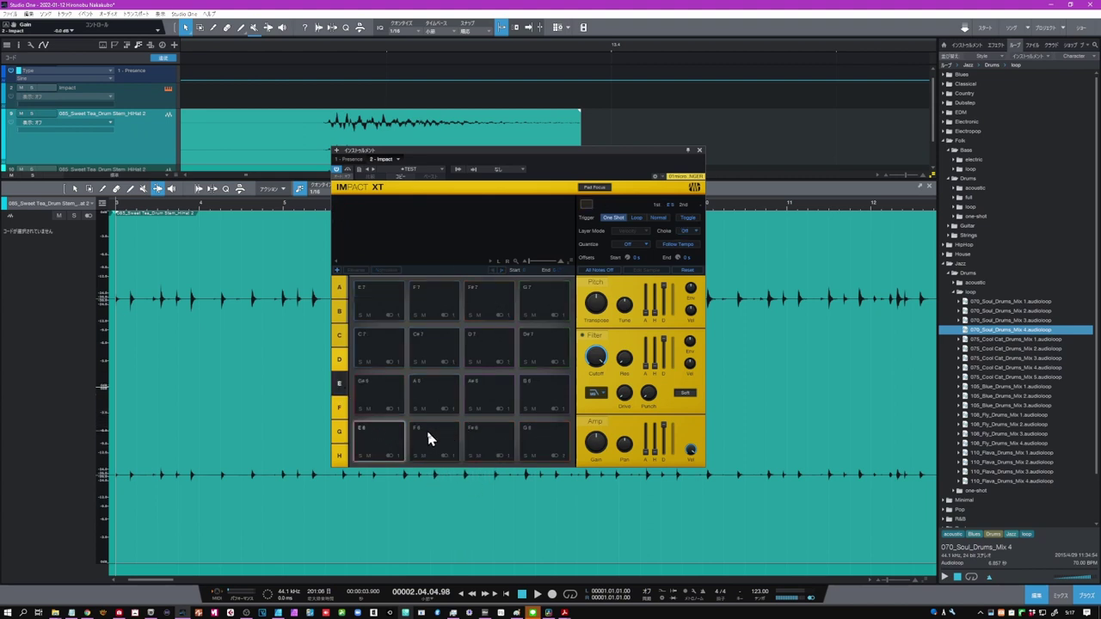
pyautogui.rightClick(376, 440)
pyautogui.click(411, 477)
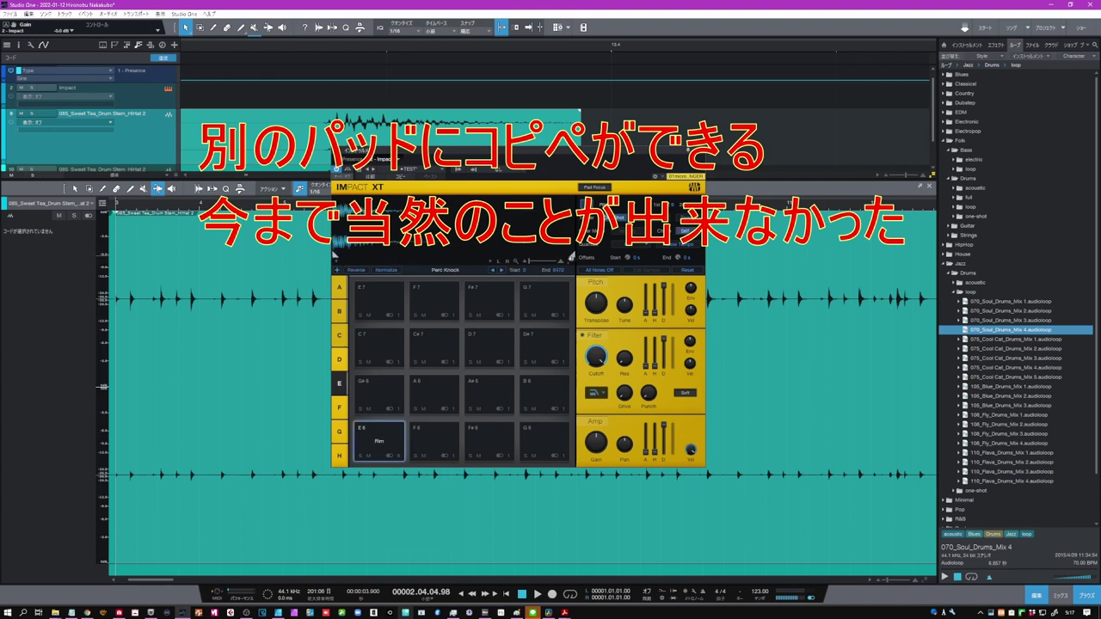
pyautogui.moveTo(575, 259); pyautogui.dragTo(463, 255)
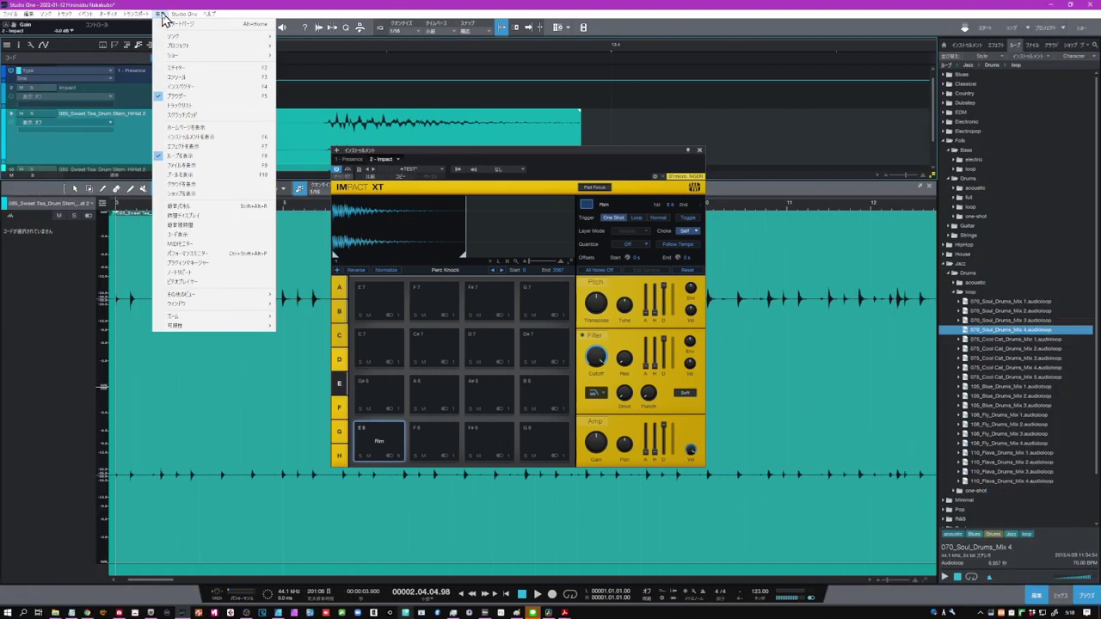
# - Open the performance monitor with its device list shown and disable the Presence instrument from that list
pyautogui.click(185, 253)
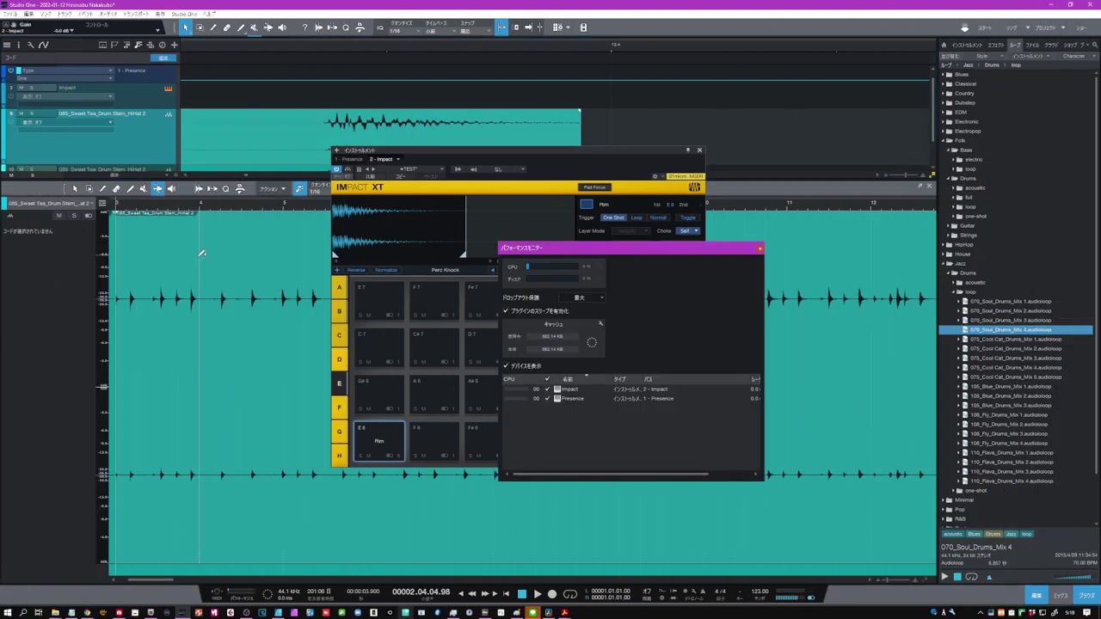
pyautogui.moveTo(616, 249); pyautogui.dragTo(554, 226)
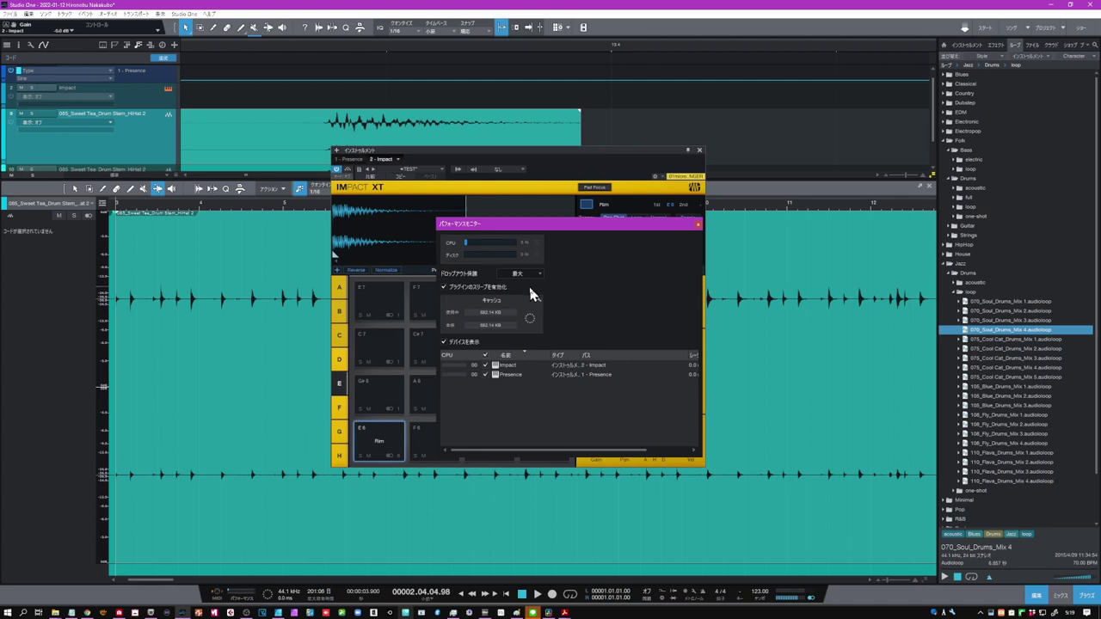
pyautogui.click(444, 342)
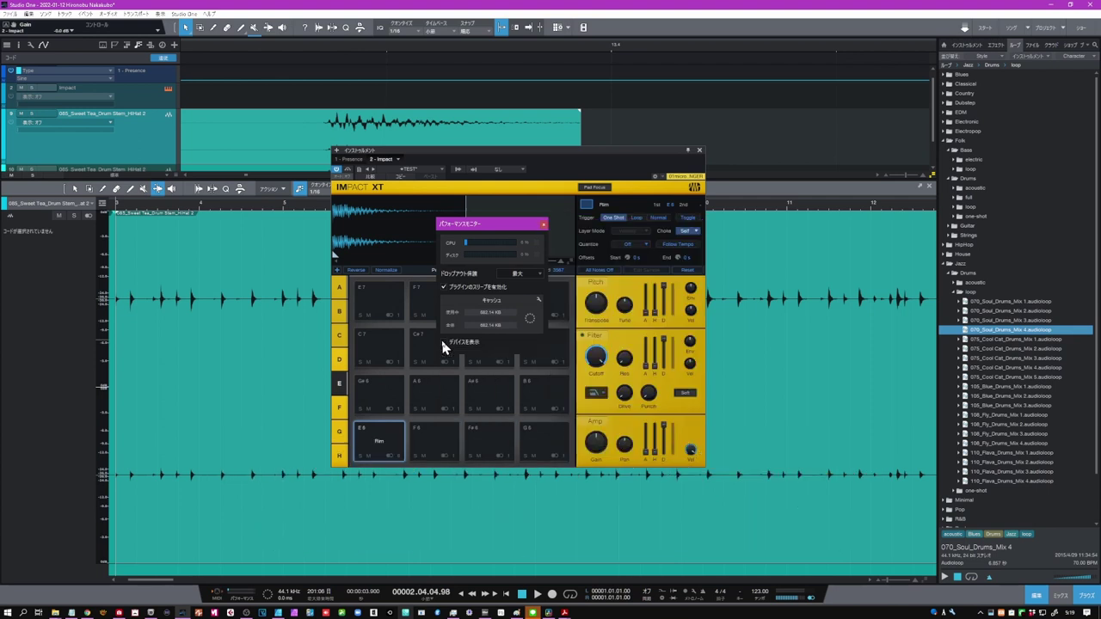
pyautogui.click(442, 341)
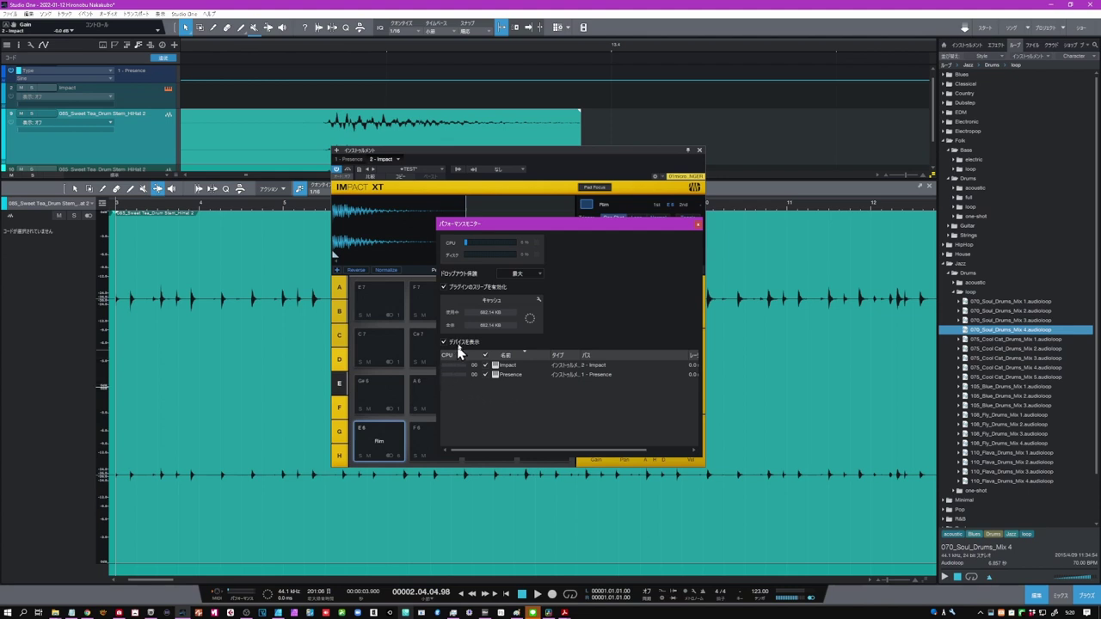
pyautogui.rightClick(513, 381)
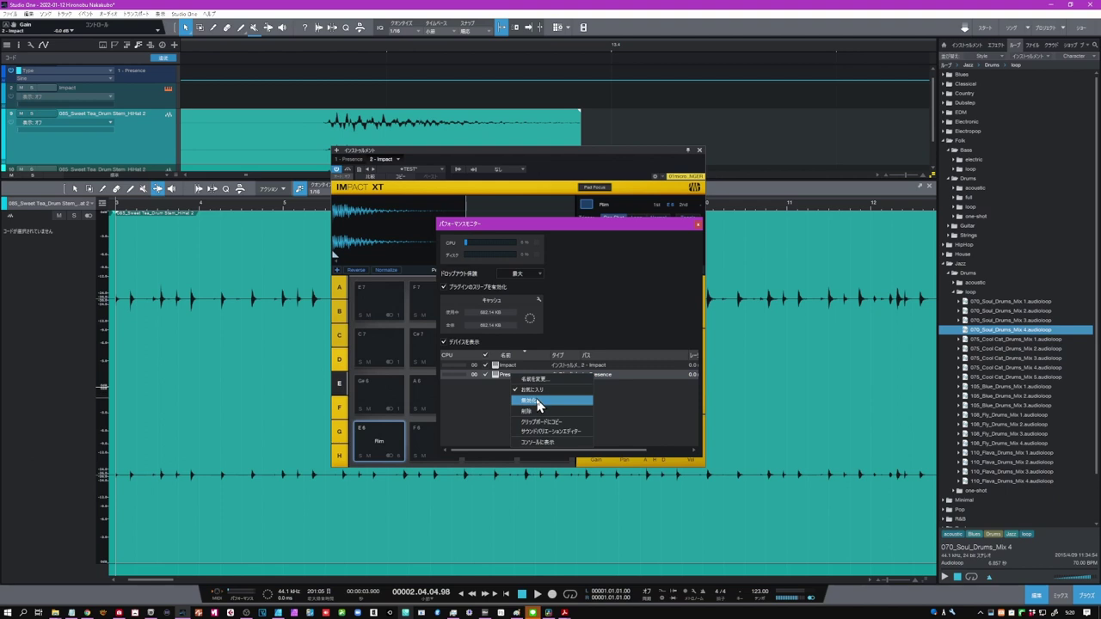
pyautogui.click(536, 401)
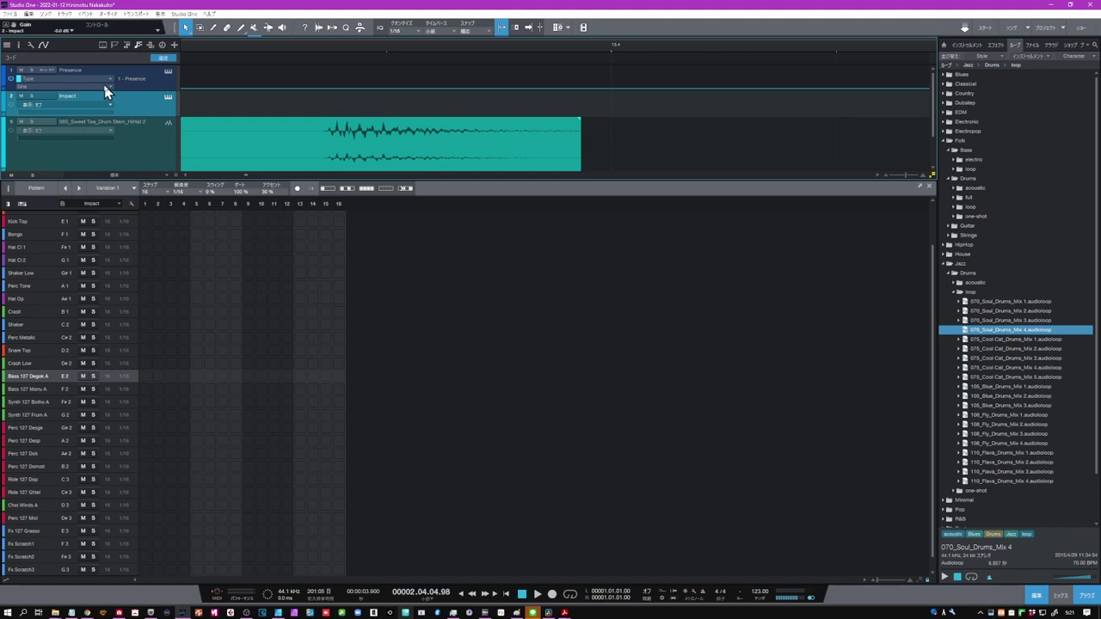
# - Insert the ADPTR MetricAB effect on the Presence track
pyautogui.click(158, 85)
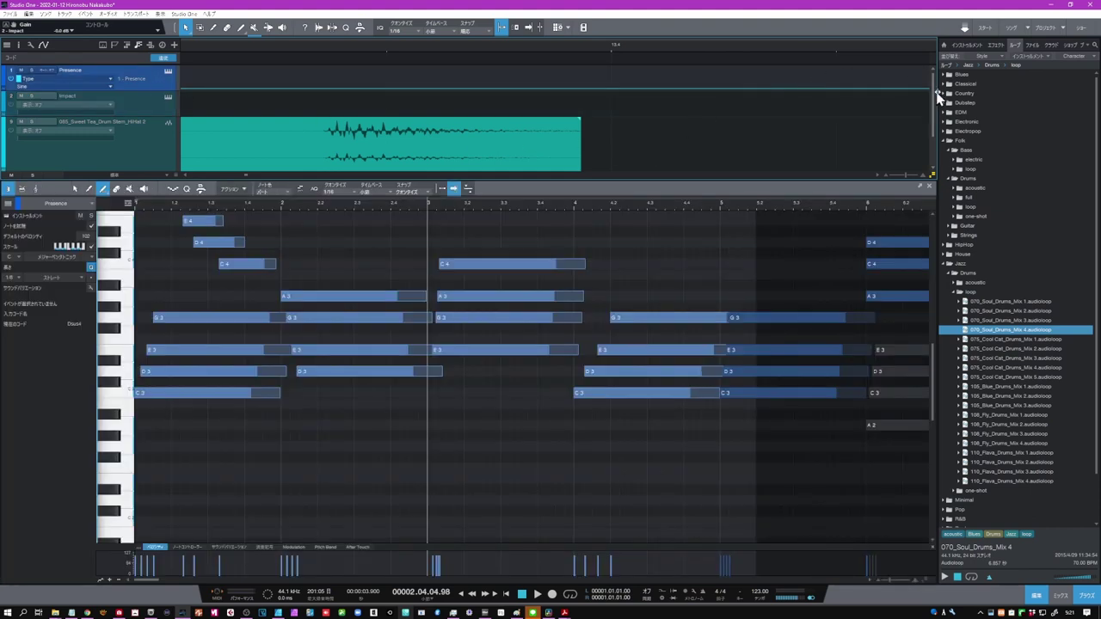
pyautogui.click(995, 44)
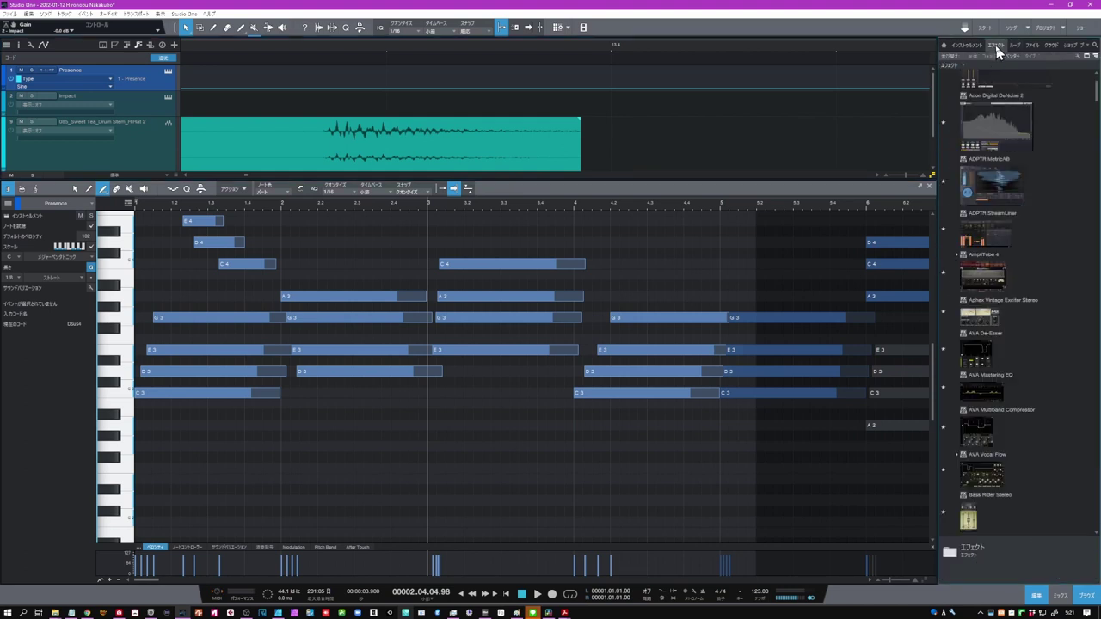
pyautogui.moveTo(993, 185); pyautogui.dragTo(146, 71)
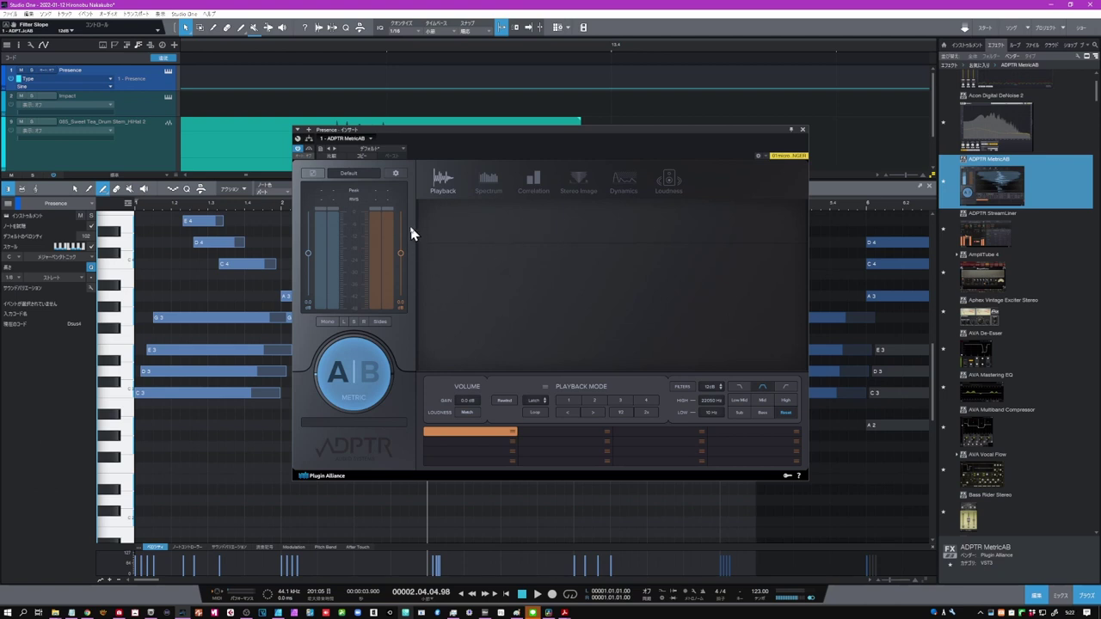
# - Add the AB Switch parameter of the ADPTR MetricAB insert to the Presence track's automation
pyautogui.click(110, 78)
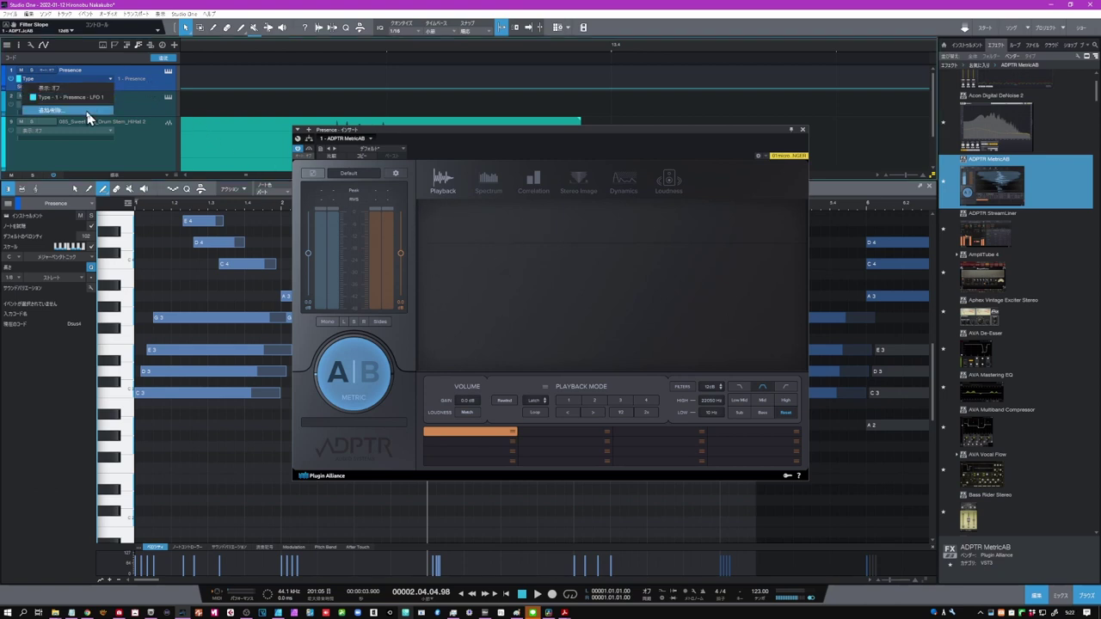
pyautogui.click(87, 118)
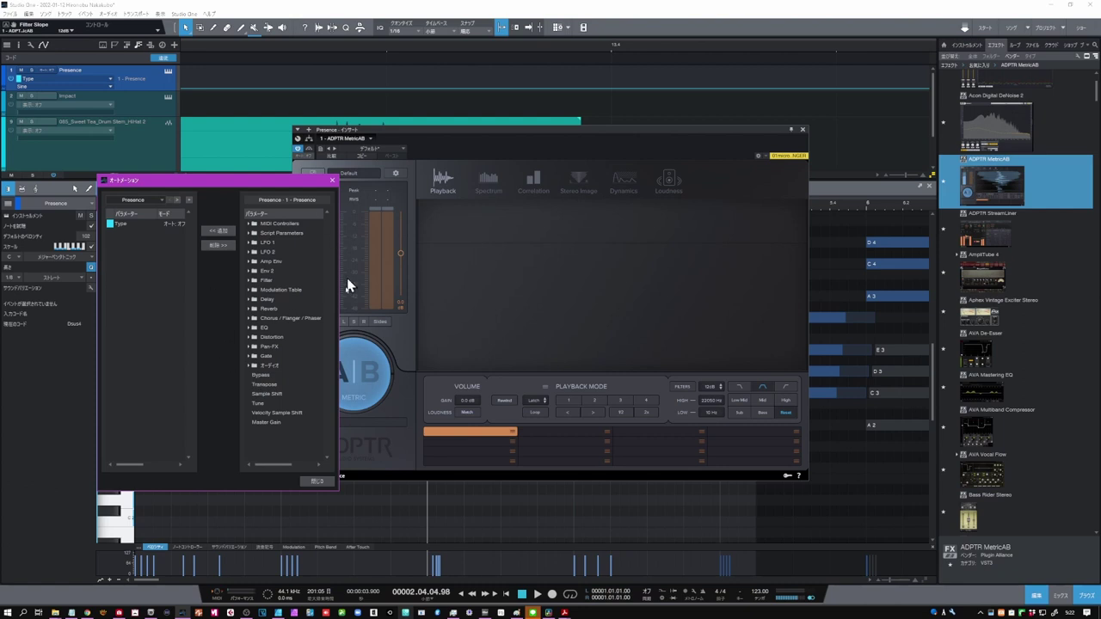
pyautogui.click(252, 370)
pyautogui.click(251, 370)
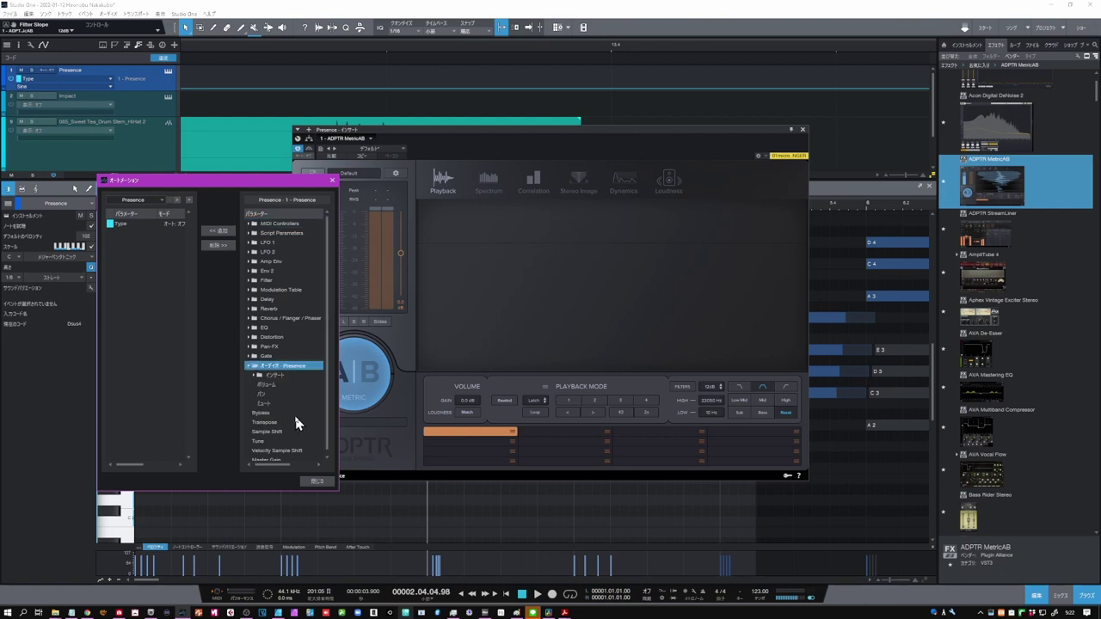
pyautogui.click(254, 377)
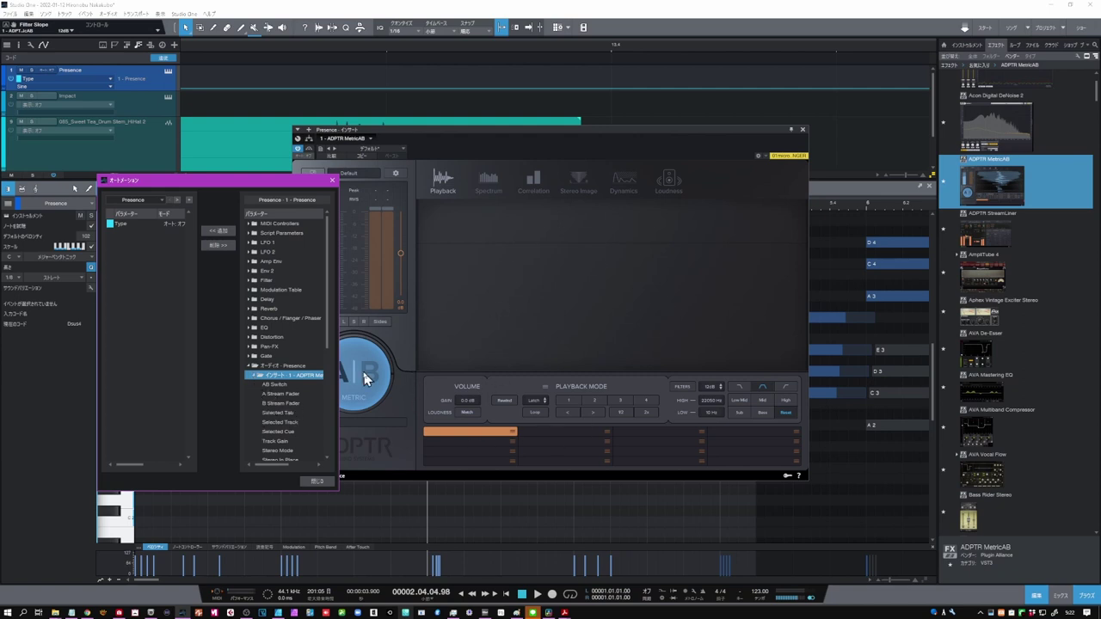
pyautogui.click(275, 386)
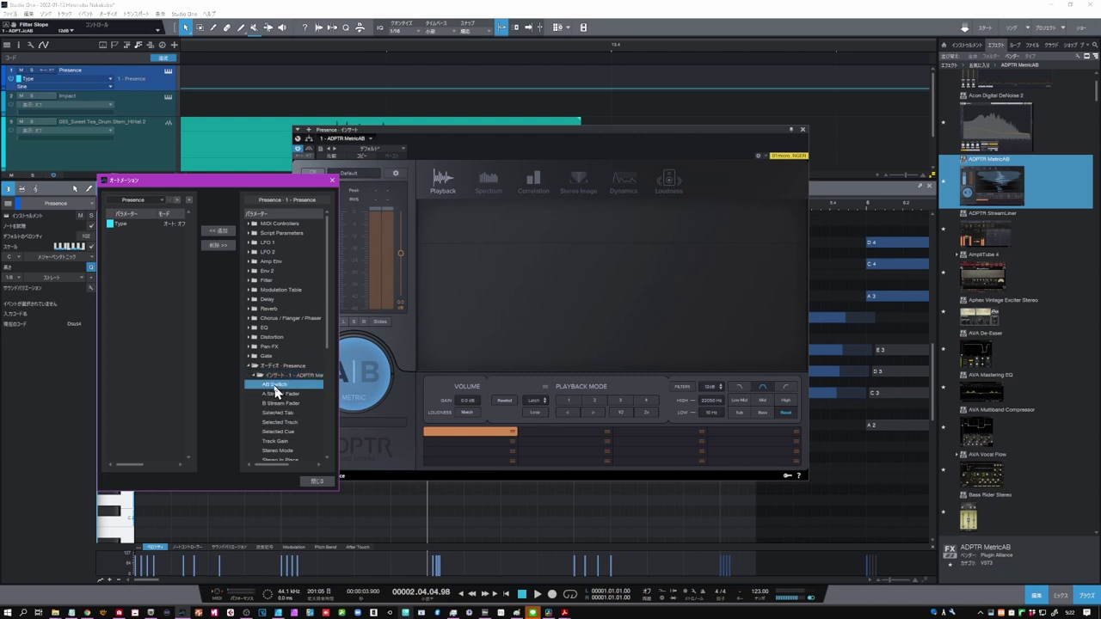
pyautogui.doubleClick(281, 386)
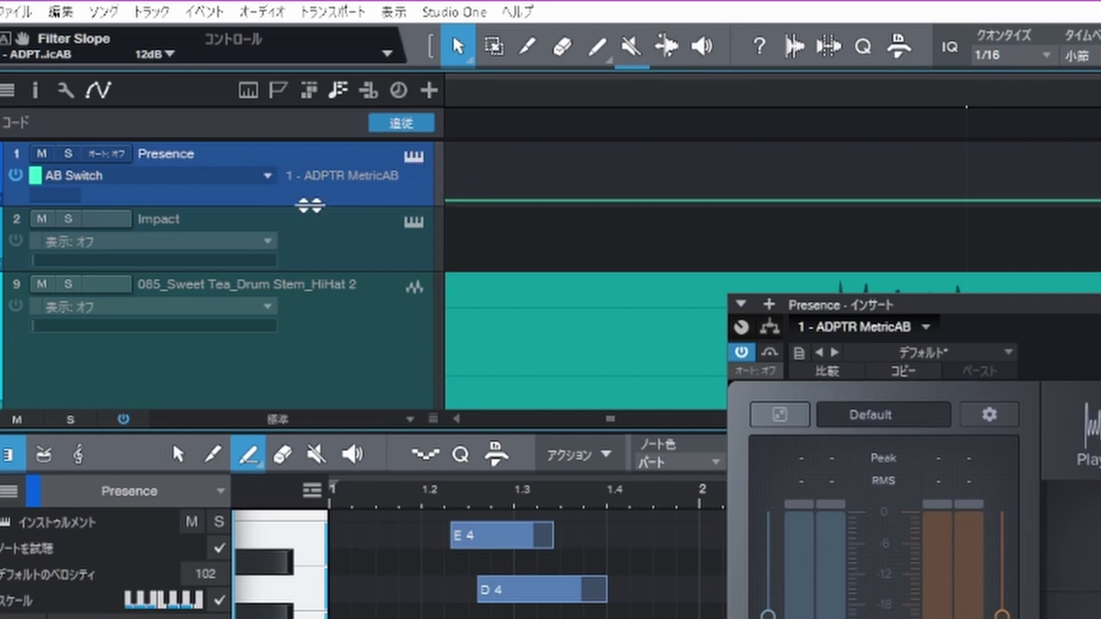
# - Show the Type parameter in the Presence track's automation, and expand all of the track's envelopes
pyautogui.click(266, 177)
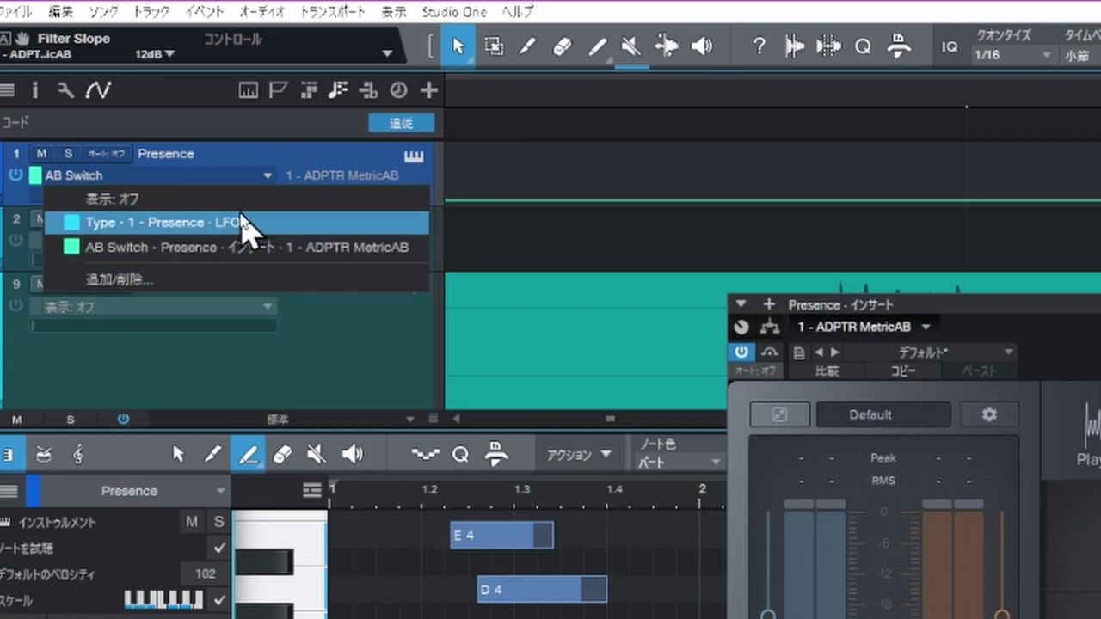
pyautogui.click(314, 222)
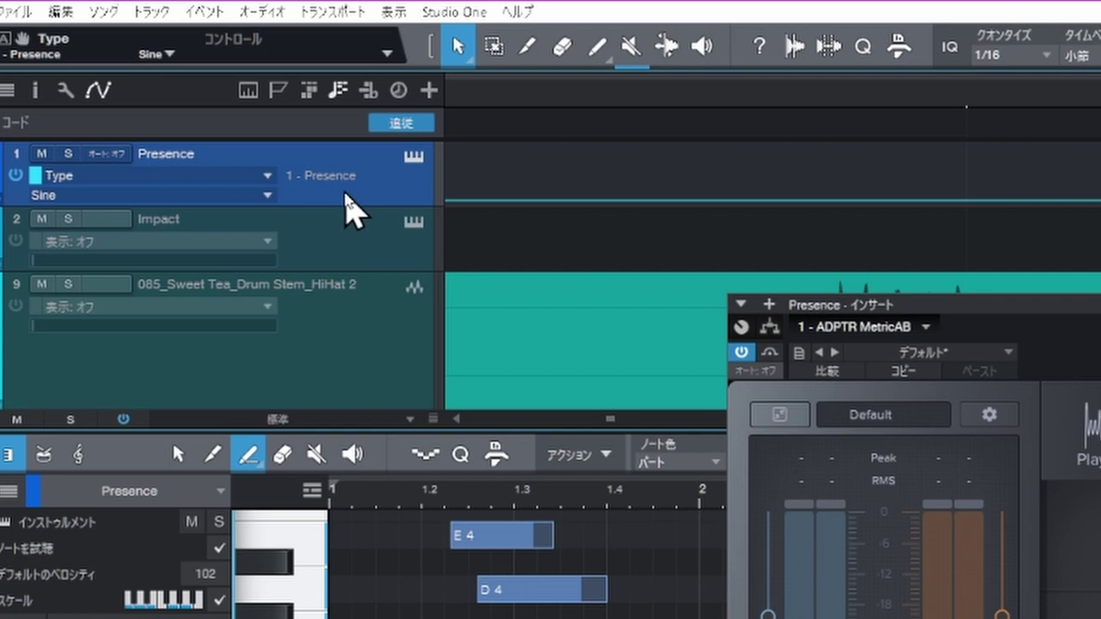
pyautogui.rightClick(348, 206)
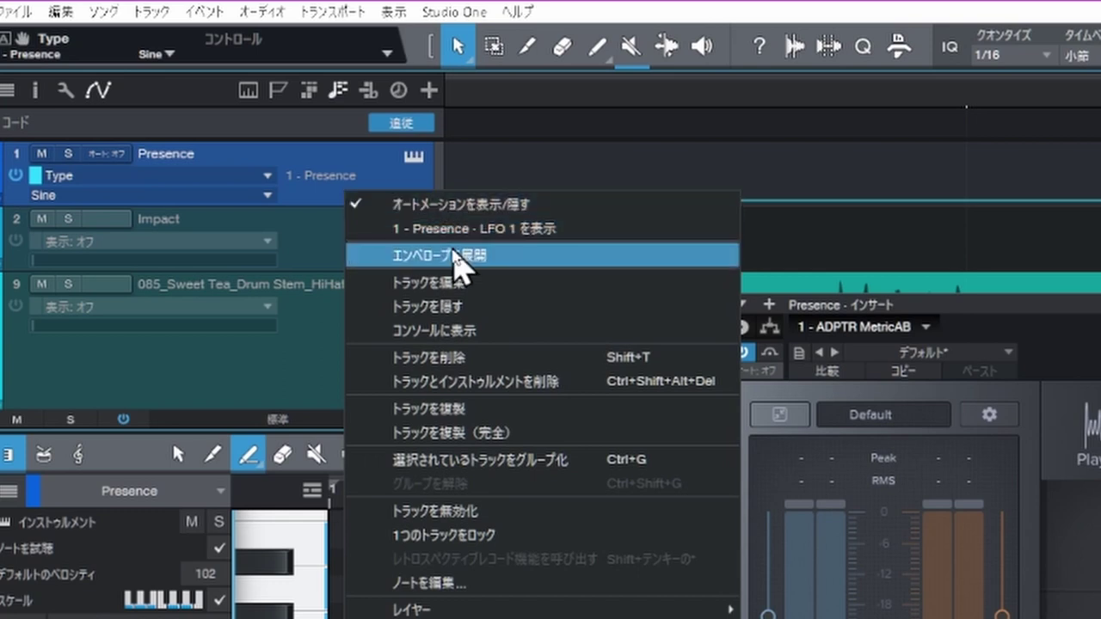
pyautogui.click(456, 256)
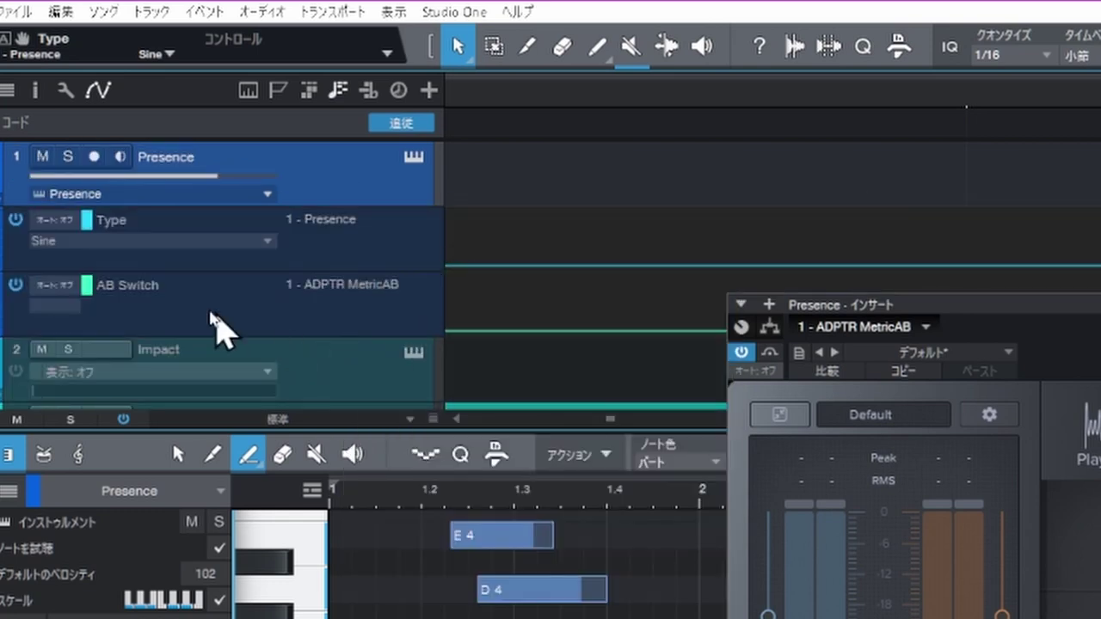